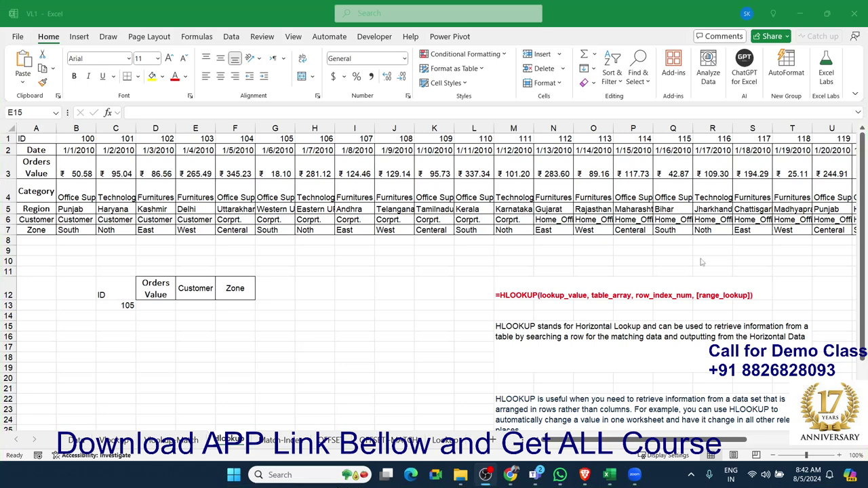
Step: Review the data table for IDs 100–105 across the Vlookup Match, Data and Hlookup sheets
{"action": "key", "text": "alt+Tab"}
{"action": "key", "text": "ctrl+Page_Up"}
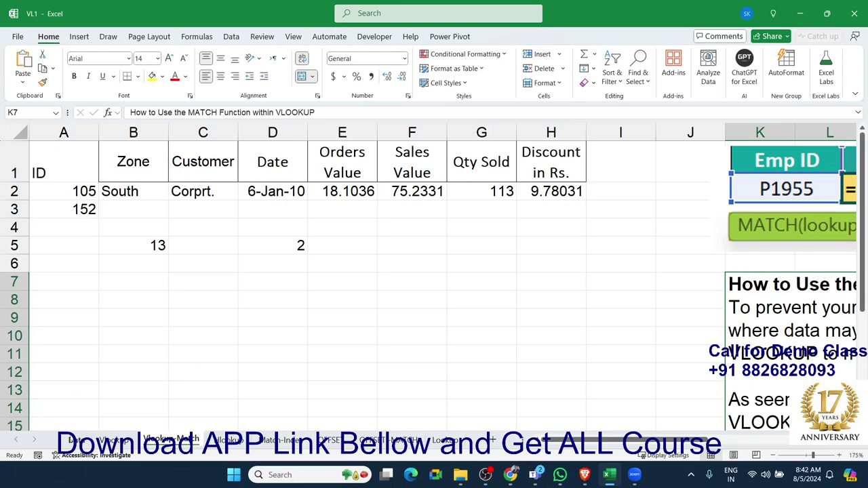
{"action": "left_click", "coordinate": [78, 440]}
{"action": "left_click_drag", "start_coordinate": [59, 161], "coordinate": [59, 333]}
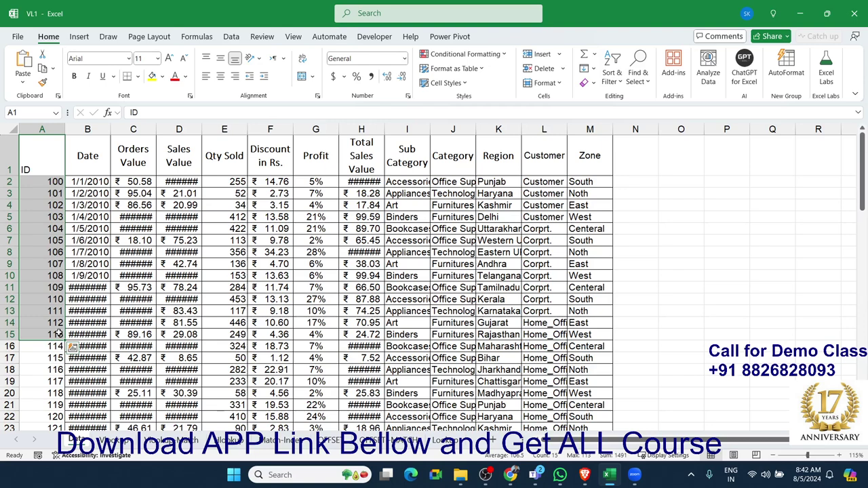
{"action": "left_click", "coordinate": [227, 440]}
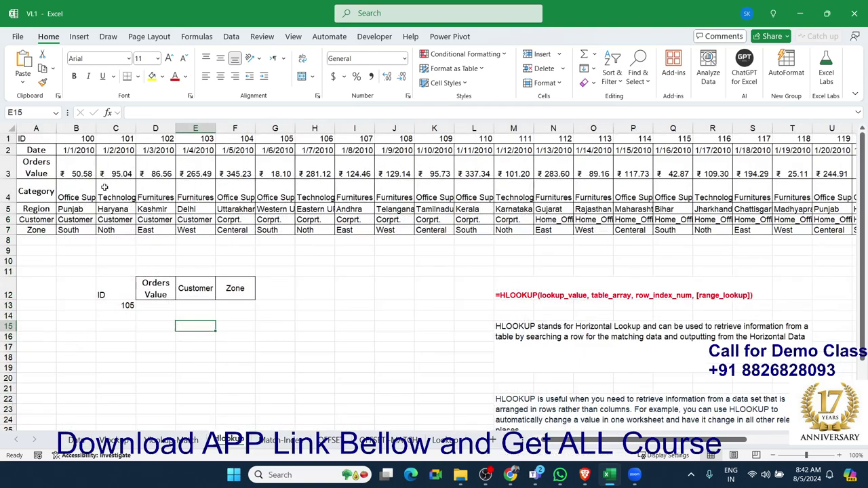
{"action": "mouse_move", "coordinate": [46, 139]}
{"action": "left_mouse_down"}
{"action": "mouse_move", "coordinate": [119, 134]}
{"action": "mouse_move", "coordinate": [833, 242]}
{"action": "left_mouse_up"}
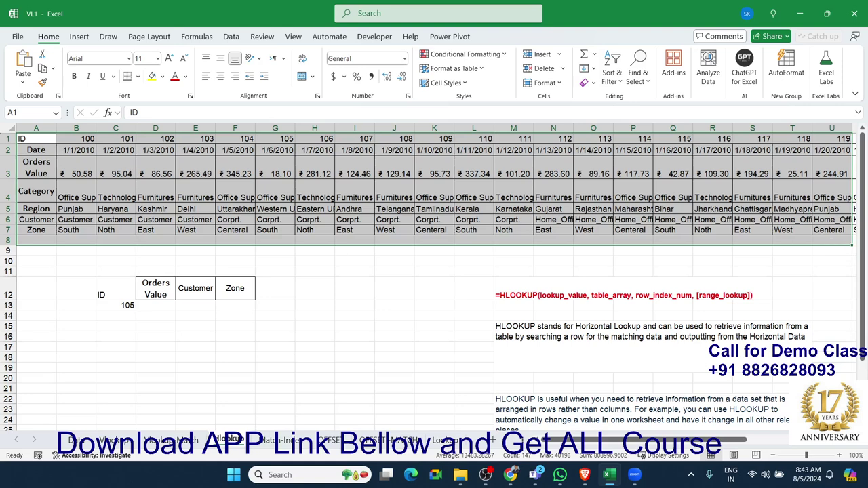
{"action": "left_click", "coordinate": [232, 317]}
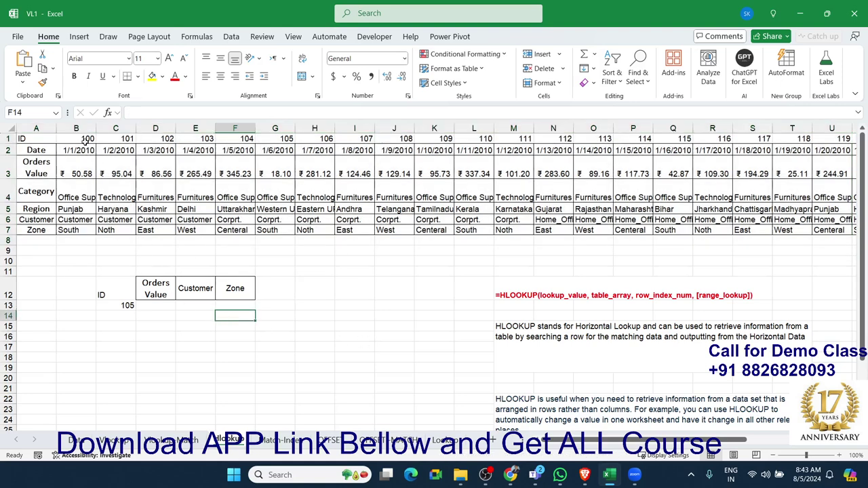
{"action": "mouse_move", "coordinate": [85, 140]}
{"action": "left_mouse_down"}
{"action": "mouse_move", "coordinate": [240, 231]}
{"action": "mouse_move", "coordinate": [275, 231]}
{"action": "left_mouse_up"}
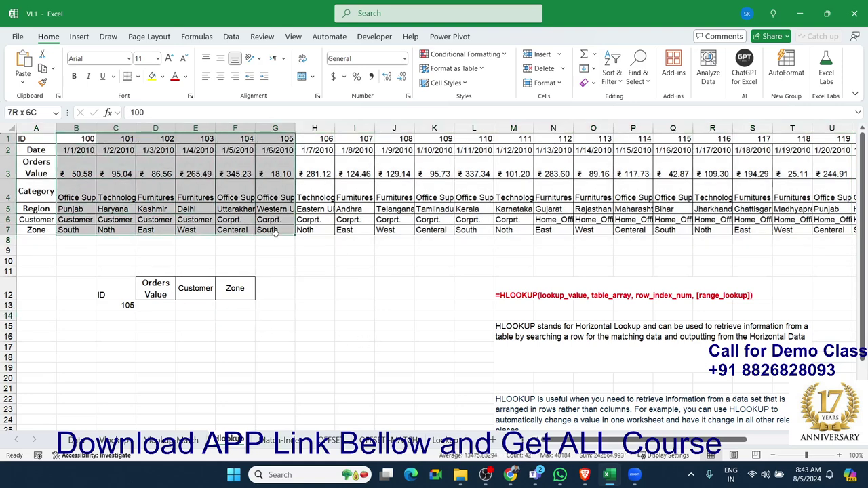
Step: Check the ID row and the Orders Value, Customer and Zone rows for ID 100
{"action": "left_click", "coordinate": [124, 308]}
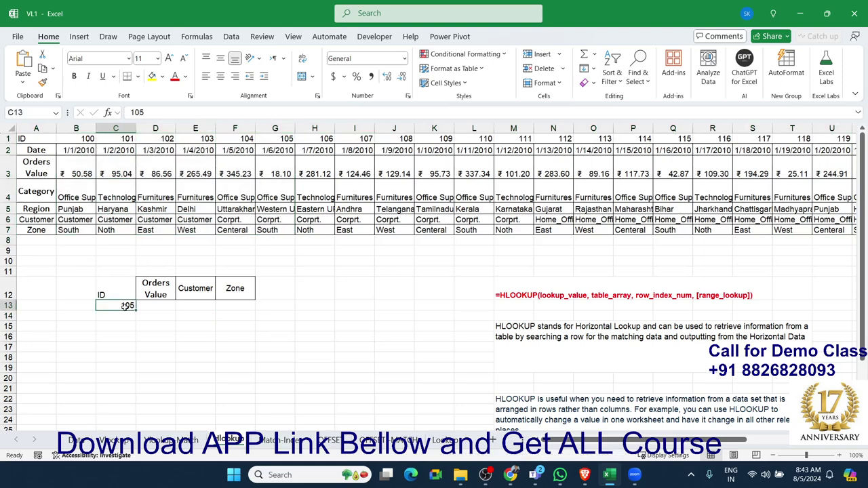
{"action": "left_click_drag", "start_coordinate": [85, 139], "coordinate": [479, 134]}
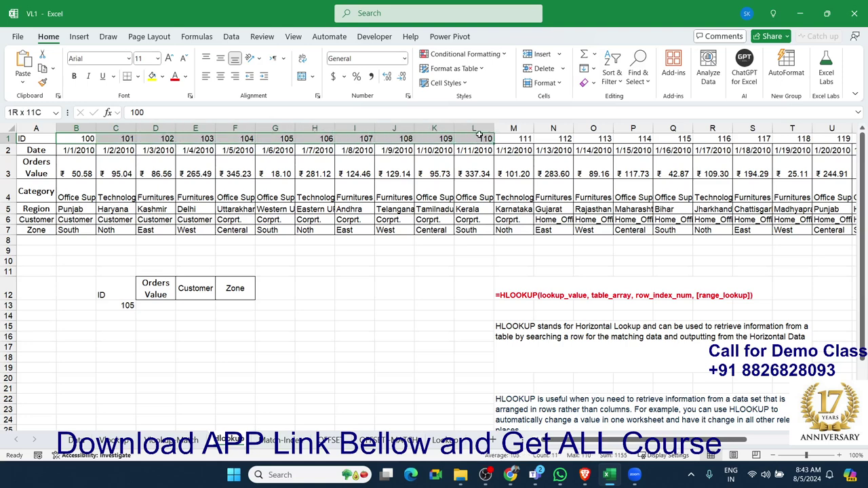
{"action": "left_click", "coordinate": [74, 138]}
{"action": "left_click", "coordinate": [78, 172]}
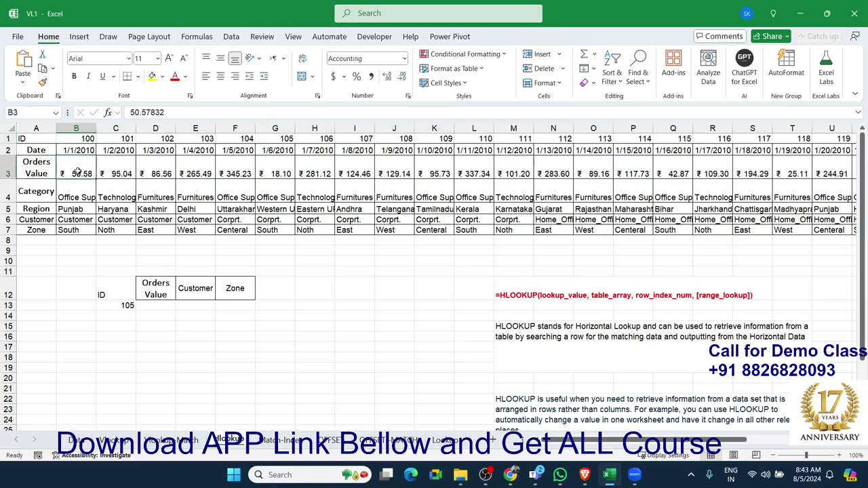
{"action": "left_click", "coordinate": [79, 221]}
{"action": "left_click", "coordinate": [81, 231]}
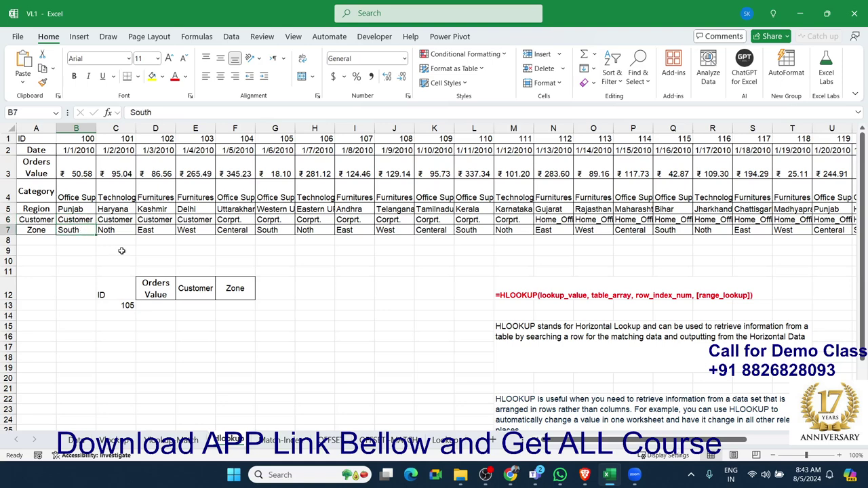
Step: Start an HLOOKUP in D13 with ID 105 in C13 as the lookup value
{"action": "left_click", "coordinate": [147, 303]}
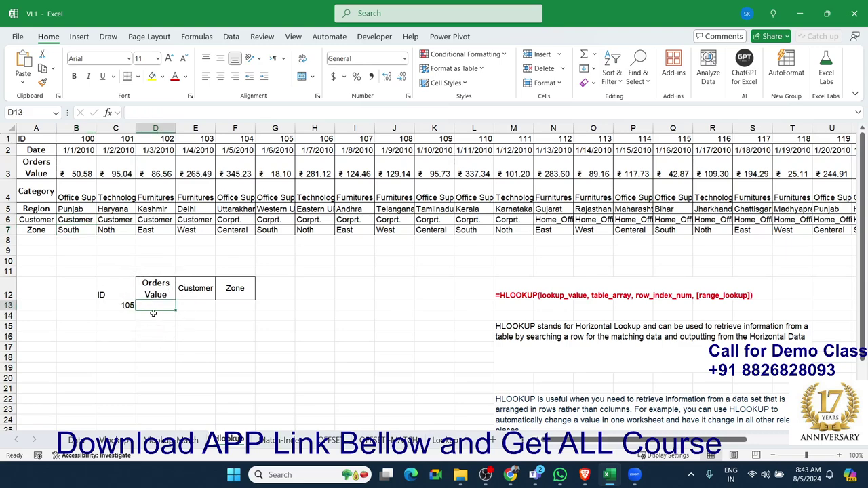
{"action": "scroll", "coordinate": [157, 317], "scroll_direction": "up", "scroll_amount": 7}
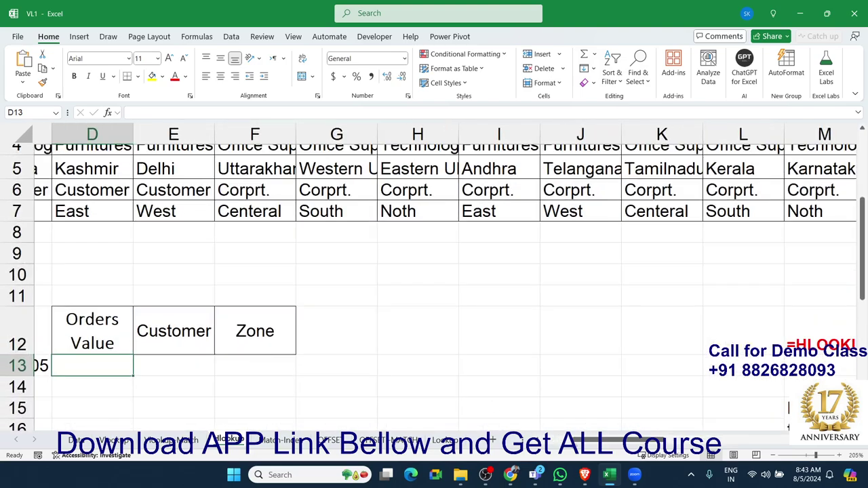
{"action": "scroll", "coordinate": [461, 396], "scroll_direction": "left", "scroll_amount": 3}
{"action": "scroll", "coordinate": [429, 390], "scroll_direction": "up", "scroll_amount": 1}
{"action": "scroll", "coordinate": [429, 390], "scroll_direction": "up", "scroll_amount": 1}
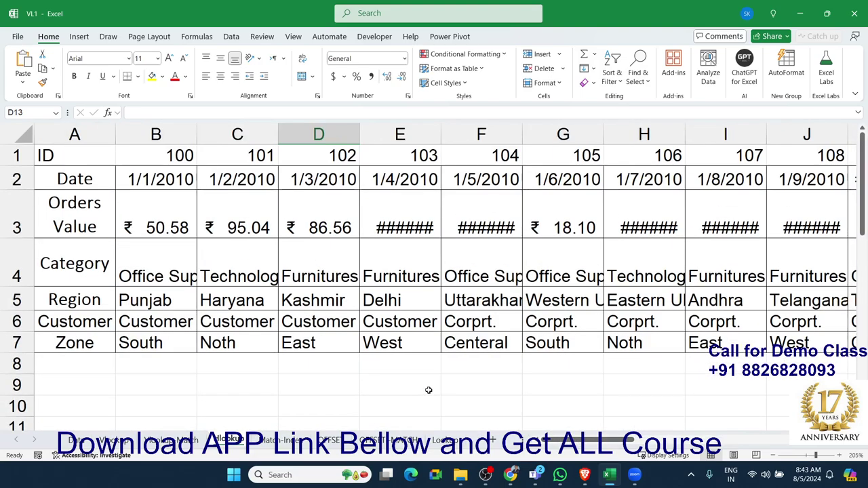
{"action": "scroll", "coordinate": [409, 380], "scroll_direction": "down", "scroll_amount": 2}
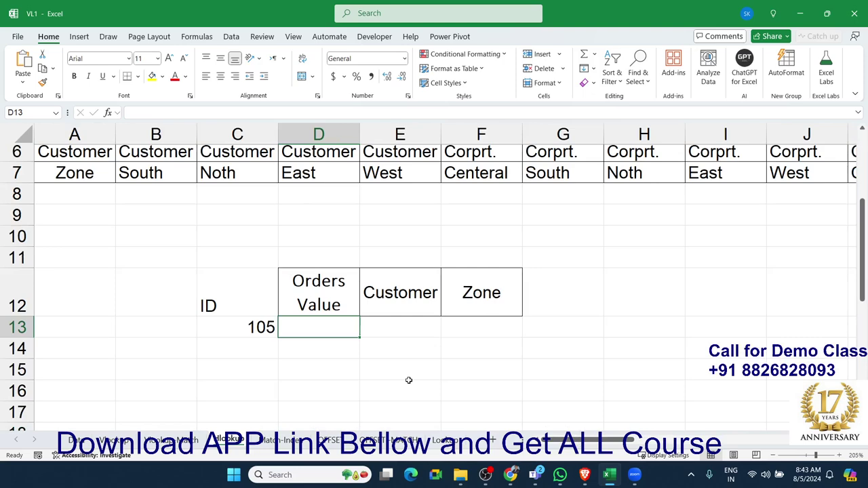
{"action": "type", "text": "="}
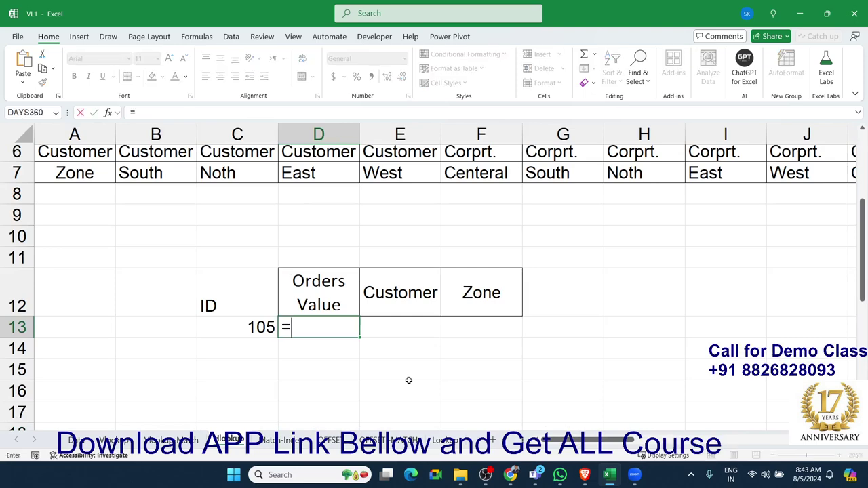
{"action": "type", "text": "hl"}
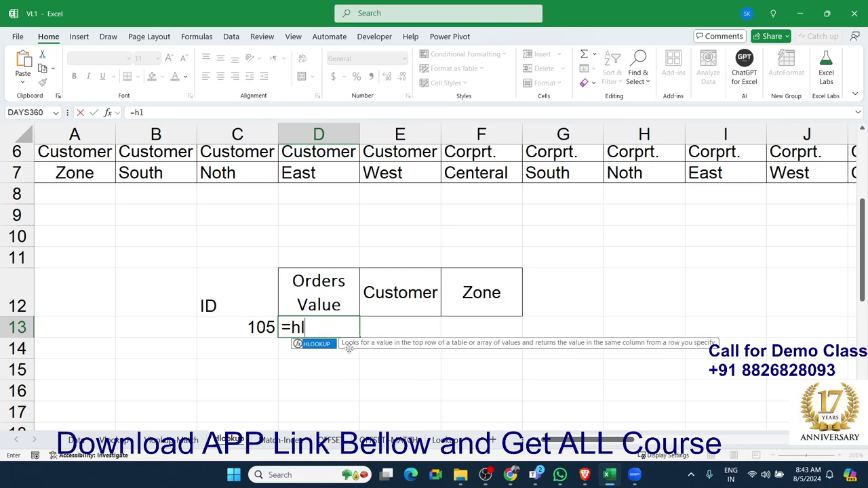
{"action": "key", "text": "Tab"}
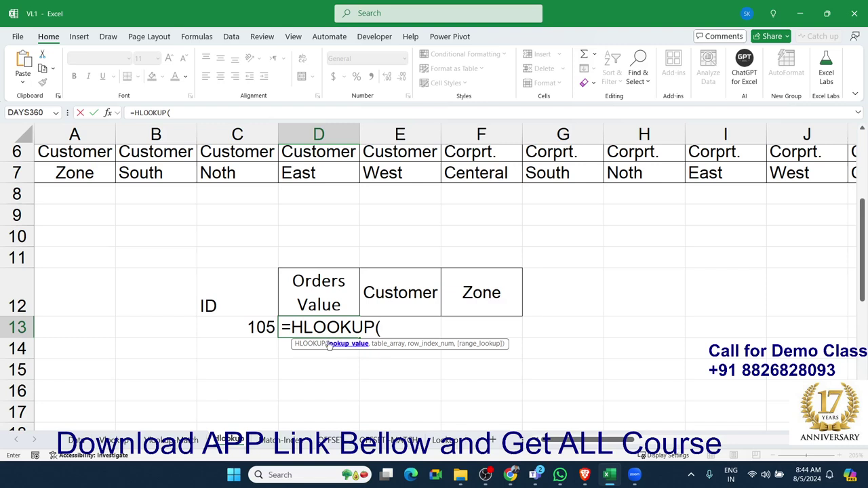
{"action": "left_click", "coordinate": [262, 329]}
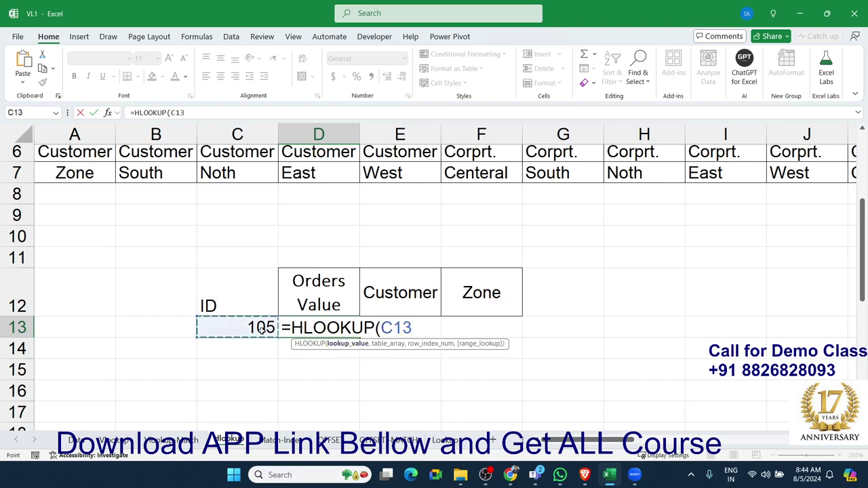
Step: Finish D13 as =HLOOKUP(C13,1:7,3,0), returning 18.1036
{"action": "type", "text": ","}
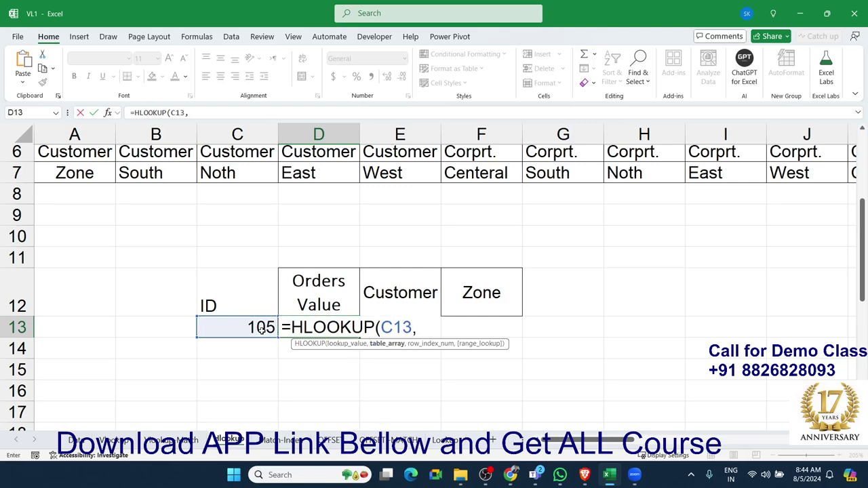
{"action": "scroll", "coordinate": [252, 327], "scroll_direction": "up", "scroll_amount": 2}
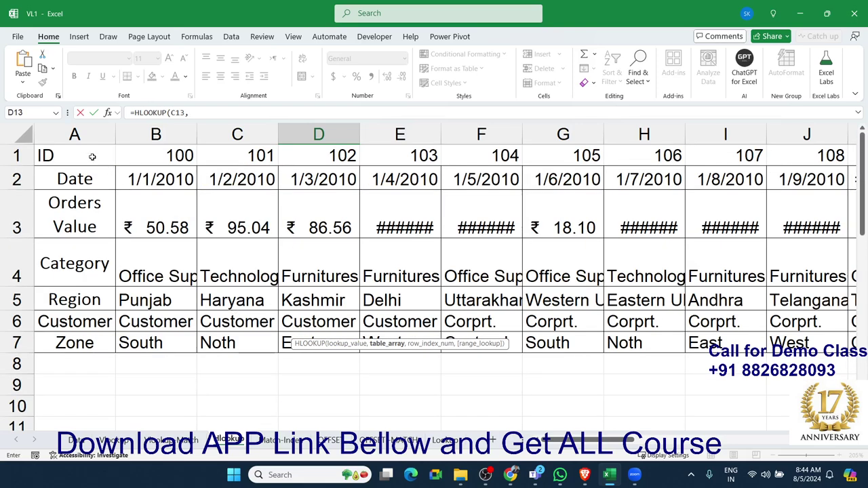
{"action": "left_click_drag", "start_coordinate": [82, 134], "coordinate": [237, 134]}
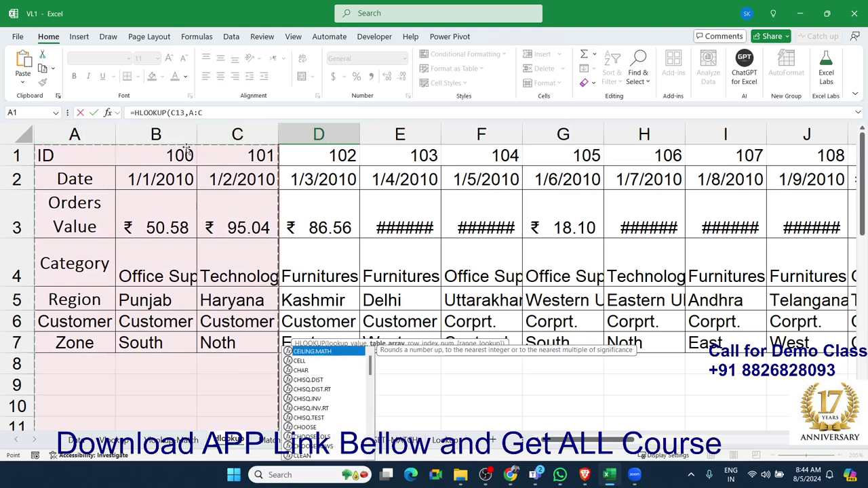
{"action": "left_click_drag", "start_coordinate": [30, 156], "coordinate": [30, 303]}
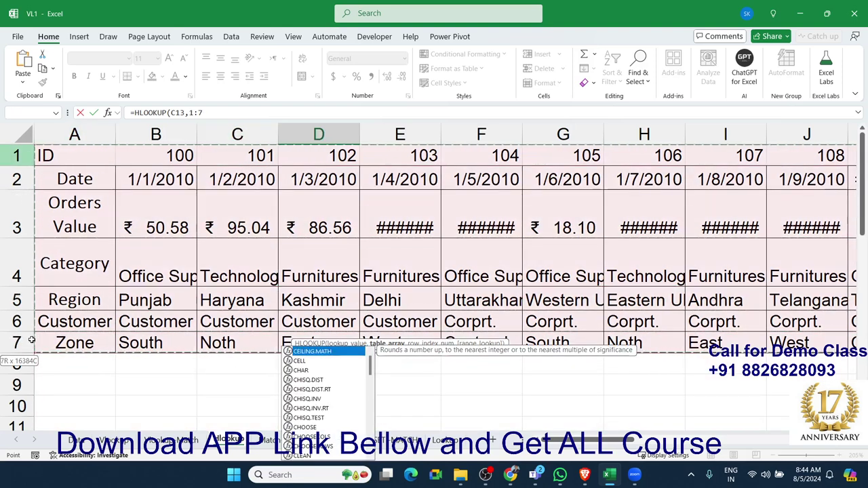
{"action": "left_click_drag", "start_coordinate": [30, 303], "coordinate": [30, 343]}
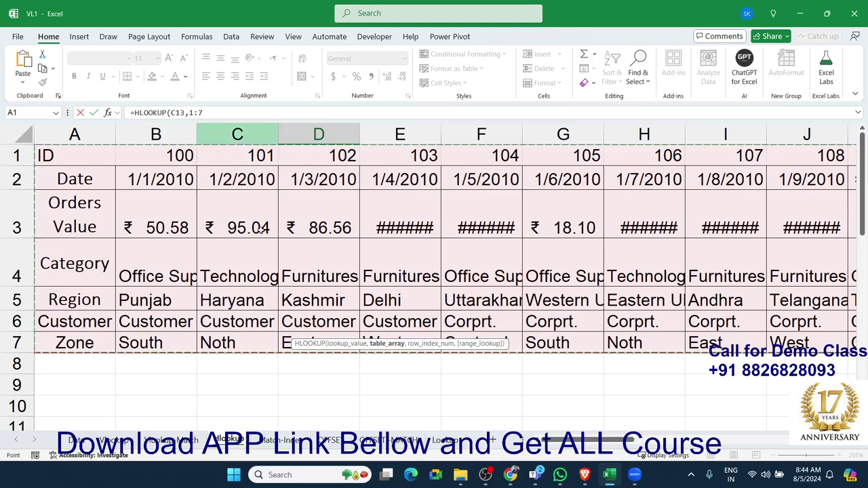
{"action": "scroll", "coordinate": [441, 392], "scroll_direction": "down", "scroll_amount": 4}
{"action": "scroll", "coordinate": [435, 353], "scroll_direction": "up", "scroll_amount": 3}
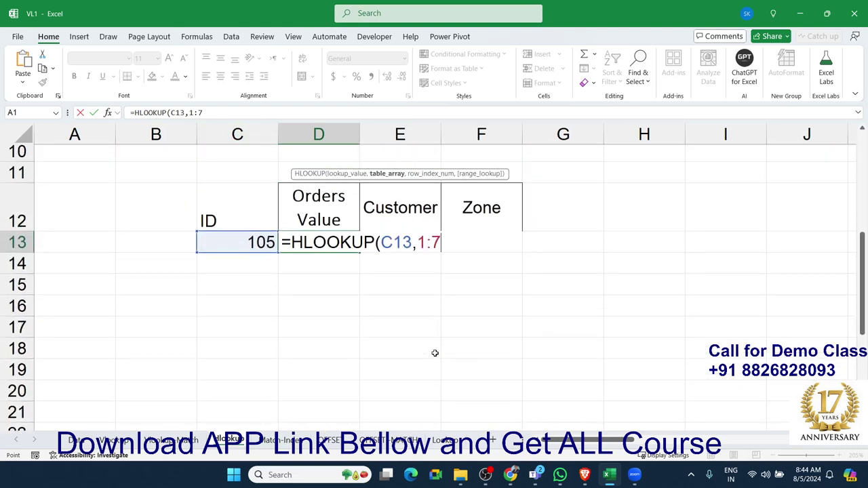
{"action": "type", "text": ","}
{"action": "scroll", "coordinate": [368, 340], "scroll_direction": "up", "scroll_amount": 3}
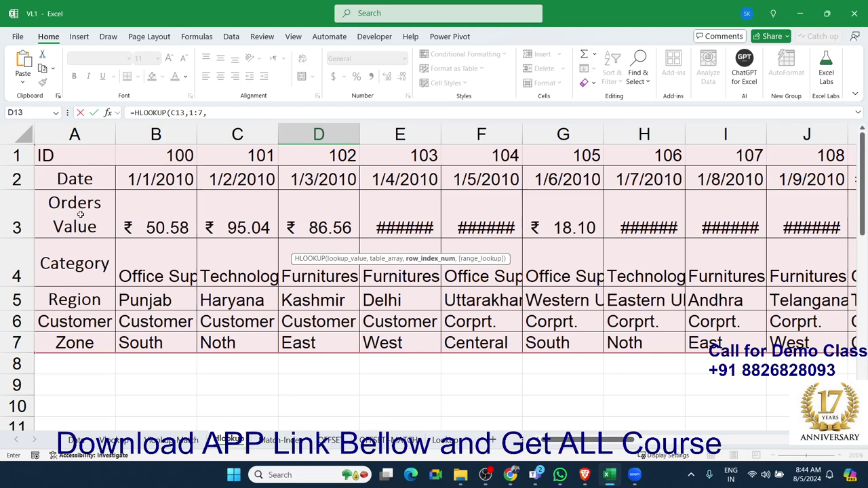
{"action": "type", "text": "3,"}
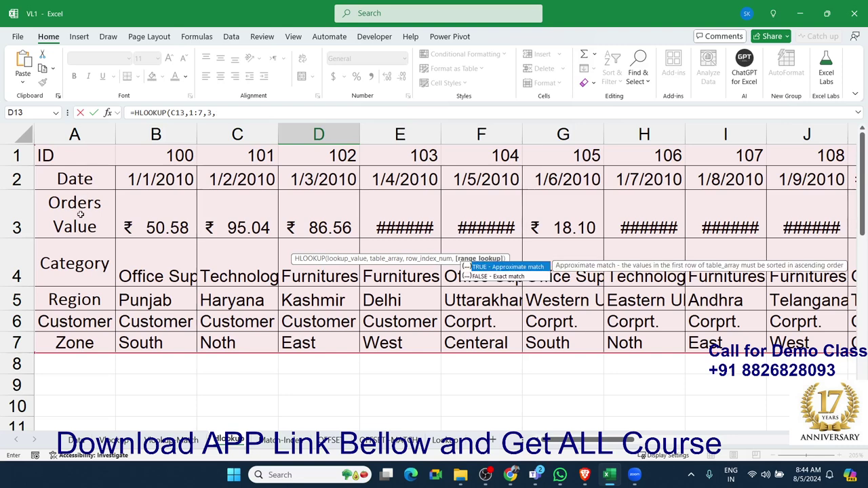
{"action": "type", "text": "0"}
{"action": "key", "text": "Return"}
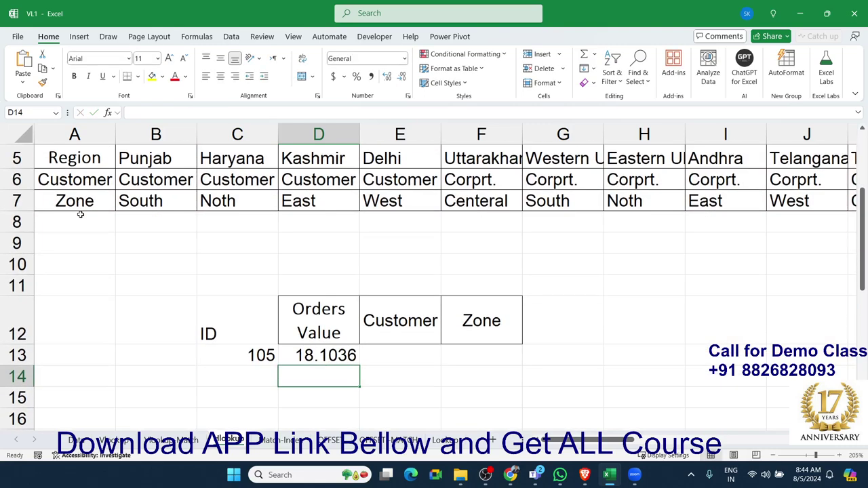
Step: Enter =HLOOKUP(C13,1:7,6,0) in E13 so the Customer for ID 105 shows Corprt
{"action": "left_click", "coordinate": [378, 354]}
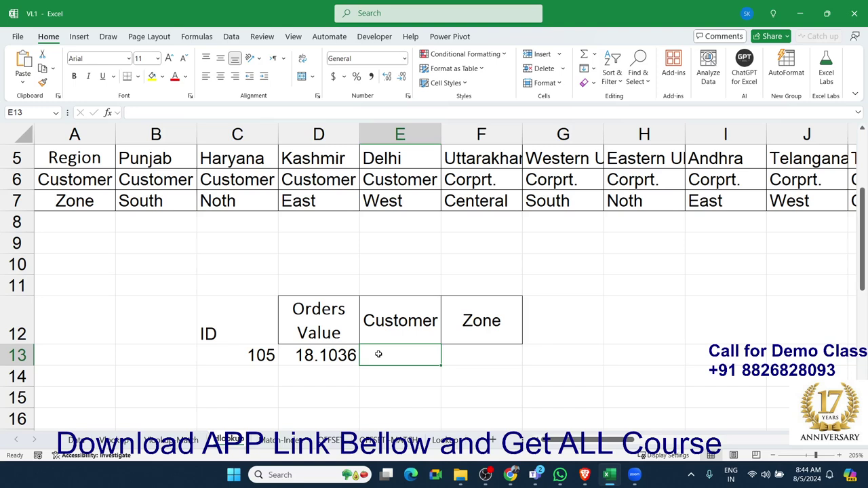
{"action": "type", "text": "="}
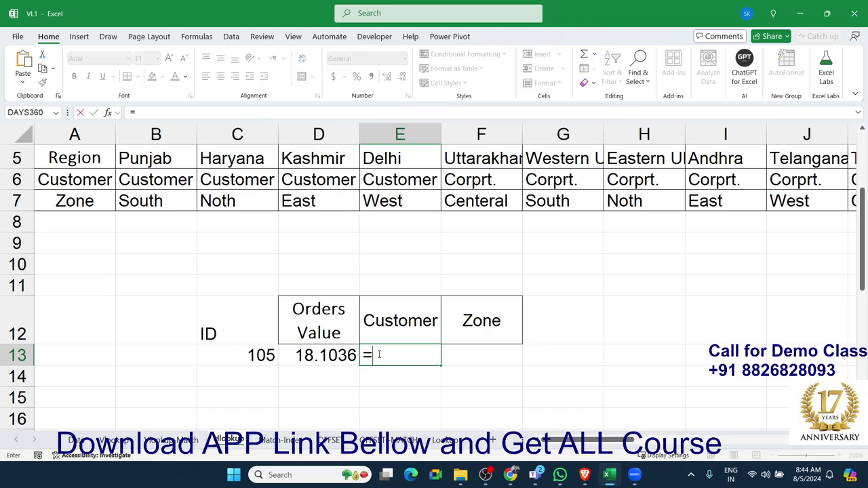
{"action": "type", "text": "hl"}
{"action": "key", "text": "Tab"}
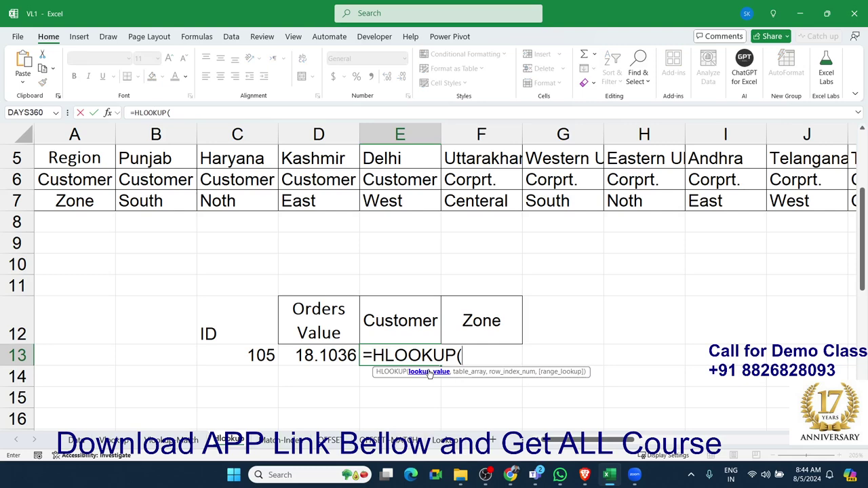
{"action": "left_click", "coordinate": [262, 361]}
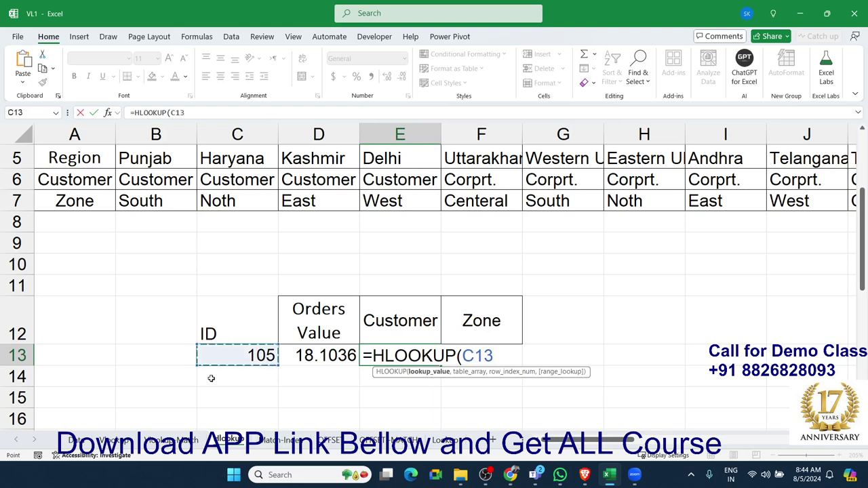
{"action": "type", "text": ","}
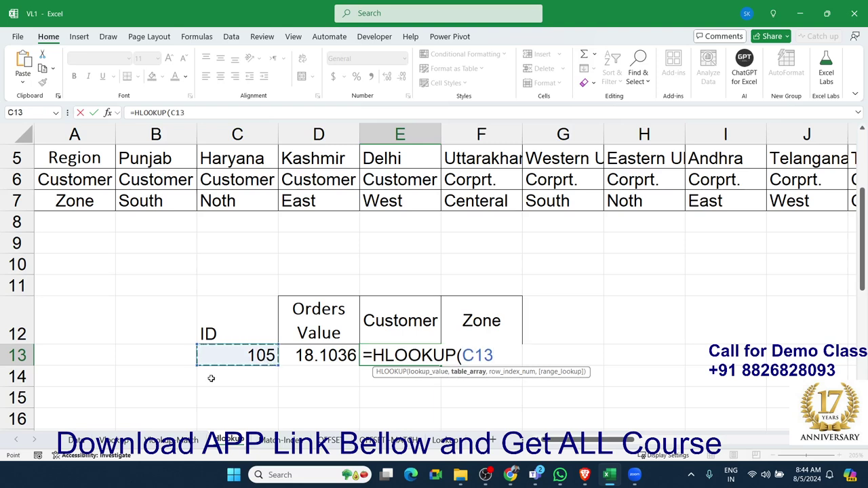
{"action": "scroll", "coordinate": [157, 356], "scroll_direction": "up", "scroll_amount": 2}
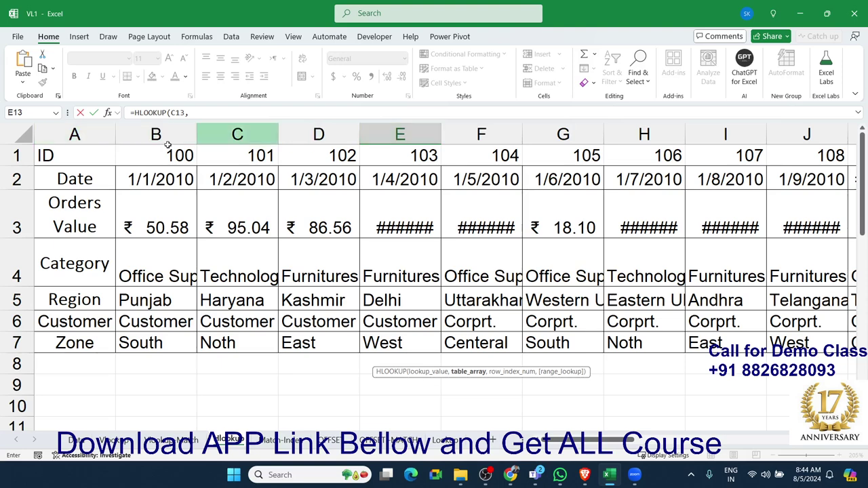
{"action": "left_click_drag", "start_coordinate": [6, 156], "coordinate": [20, 227]}
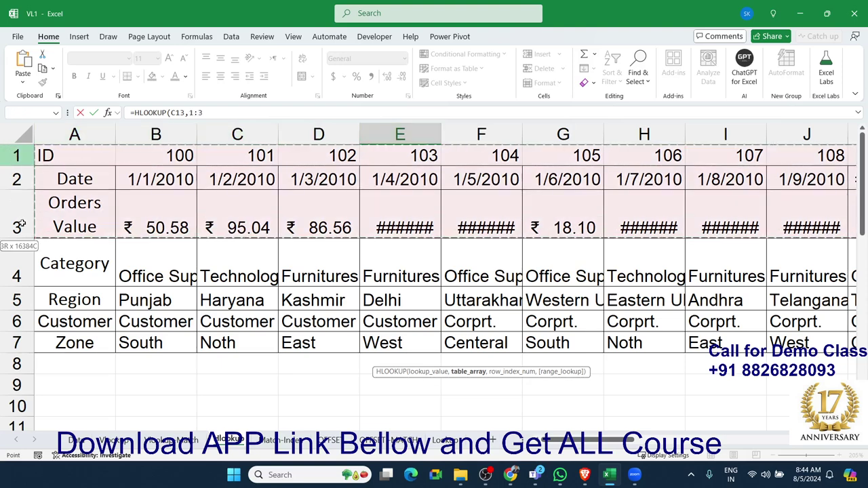
{"action": "left_click_drag", "start_coordinate": [22, 228], "coordinate": [25, 337]}
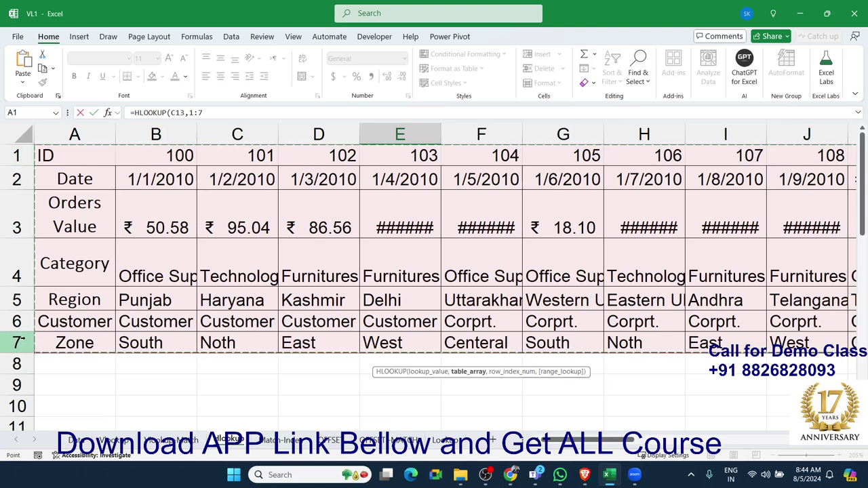
{"action": "type", "text": ","}
{"action": "type", "text": ",6,0"}
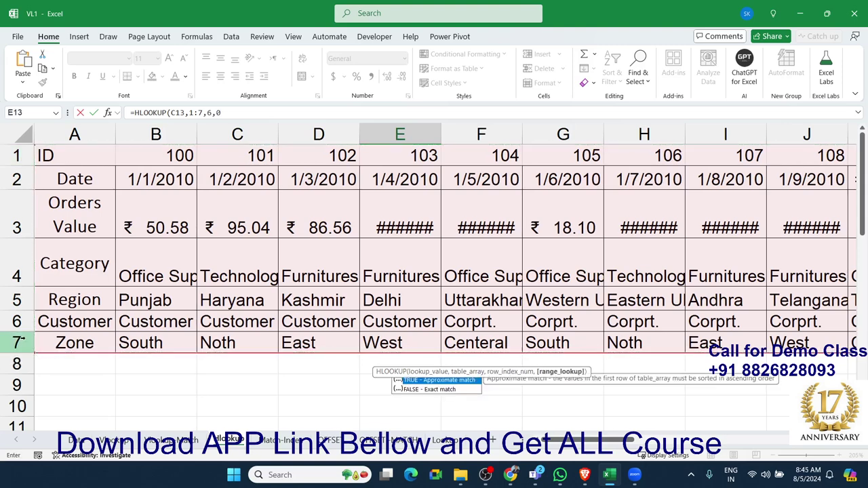
{"action": "key", "text": "Return"}
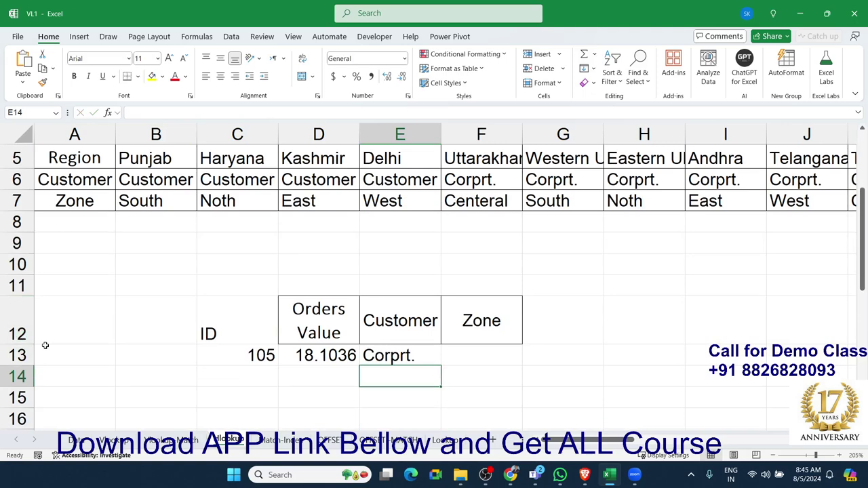
Step: Enter =VLOOKUP(C13,1:7,ROW(A7),0) in F13 and accept Excel's suggested correction
{"action": "left_click", "coordinate": [461, 359]}
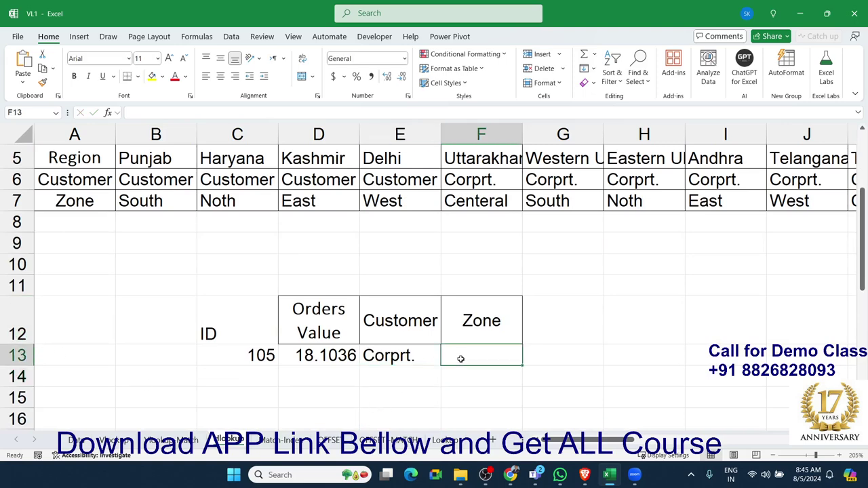
{"action": "type", "text": "=vl"}
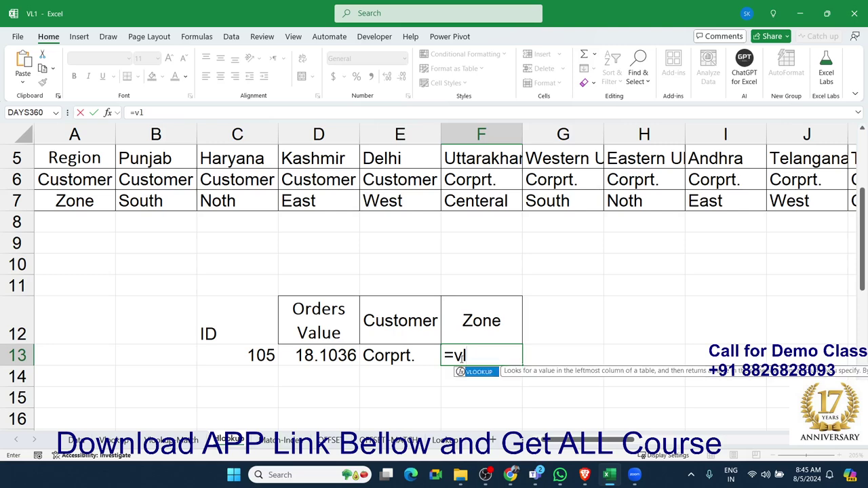
{"action": "key", "text": "Tab"}
{"action": "key", "text": "Left"}
{"action": "key", "text": "Left"}
{"action": "key", "text": "Left"}
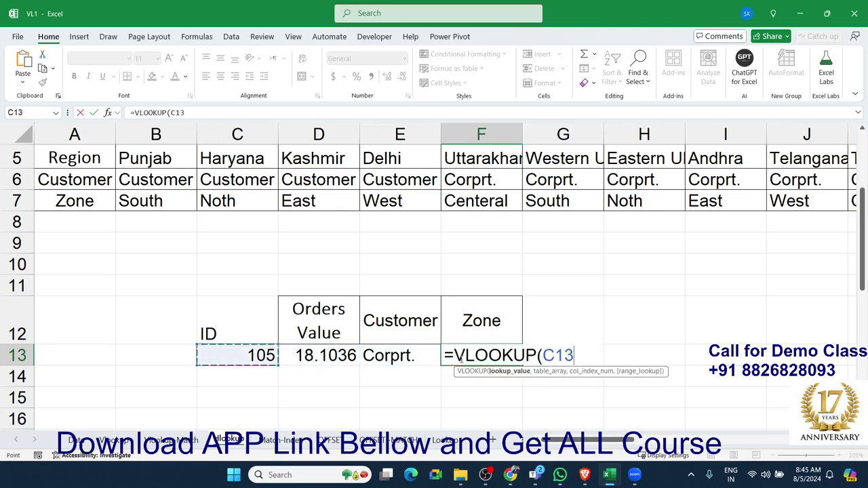
{"action": "type", "text": ","}
{"action": "scroll", "coordinate": [115, 228], "scroll_direction": "up", "scroll_amount": 2}
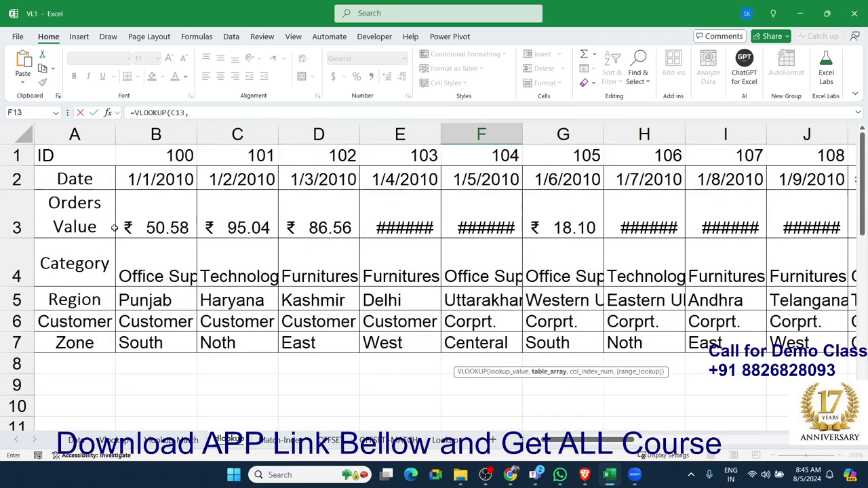
{"action": "left_click_drag", "start_coordinate": [17, 155], "coordinate": [19, 346]}
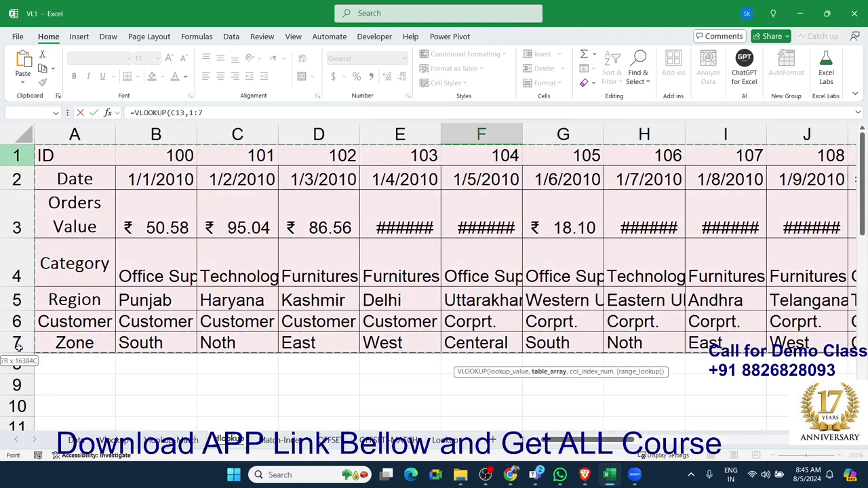
{"action": "type", "text": ",ro"}
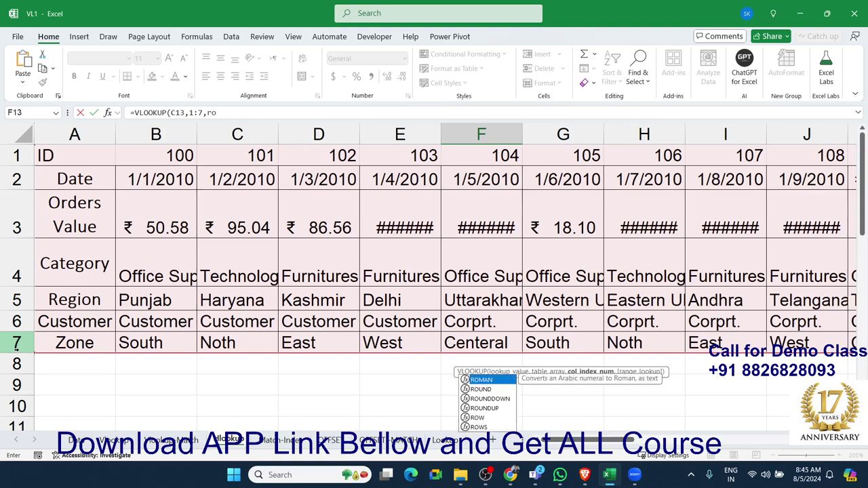
{"action": "type", "text": "w("}
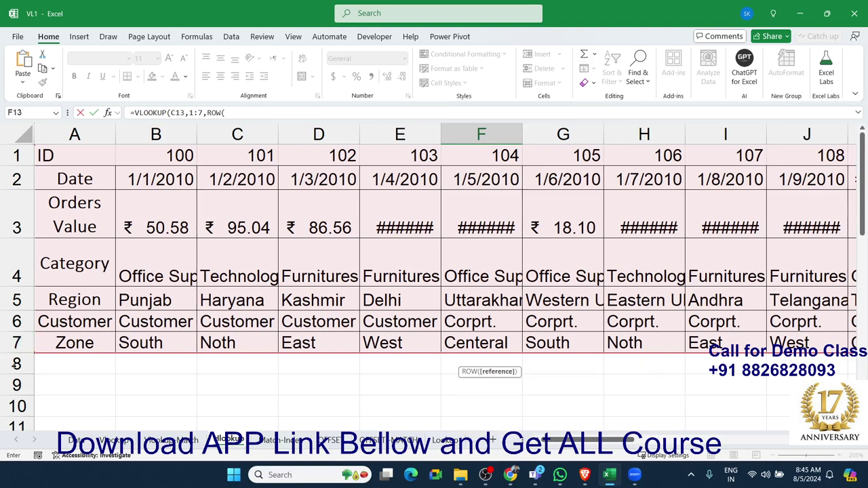
{"action": "left_click", "coordinate": [89, 343]}
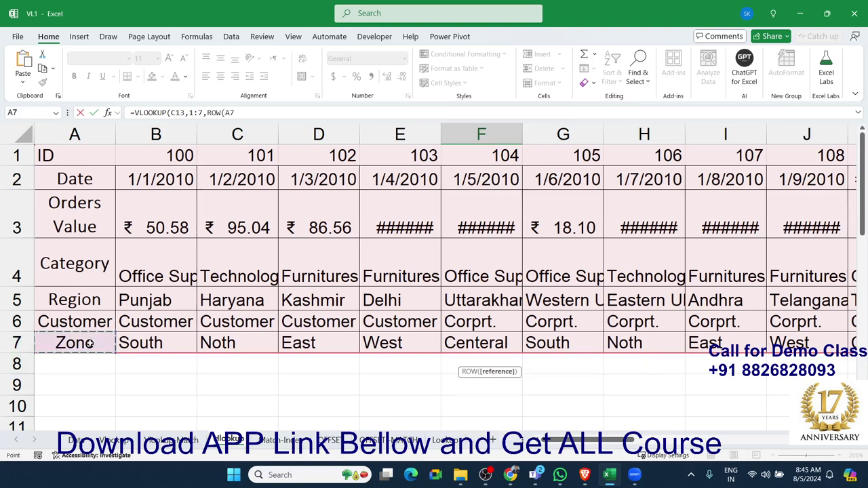
{"action": "type", "text": "),0"}
{"action": "key", "text": "Return"}
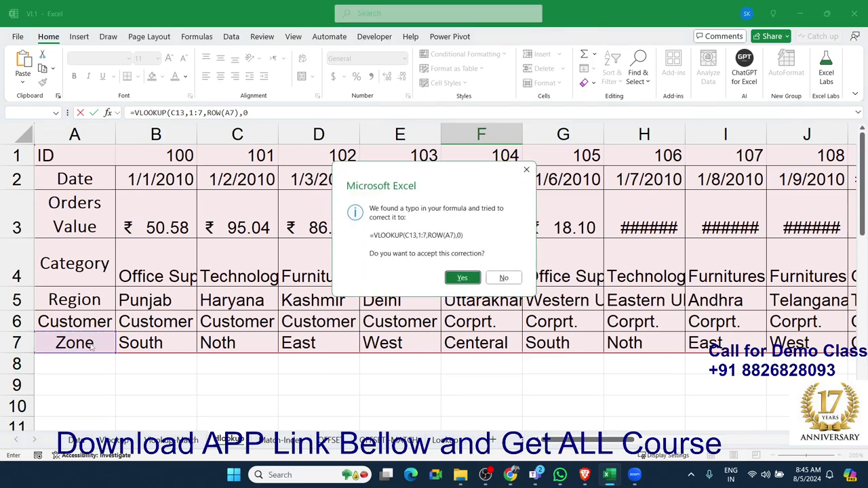
{"action": "key", "text": "Return"}
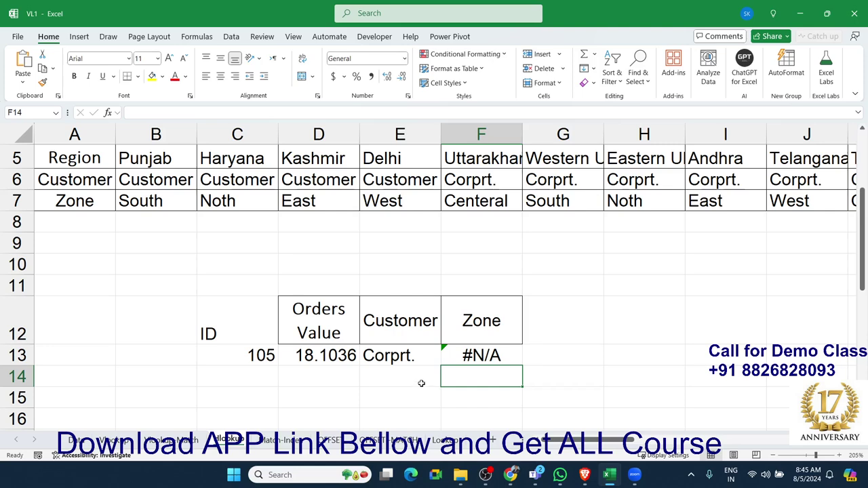
Step: Change VLOOKUP to HLOOKUP in F13 so the Zone shows South instead of #N/A
{"action": "double_click", "coordinate": [465, 356]}
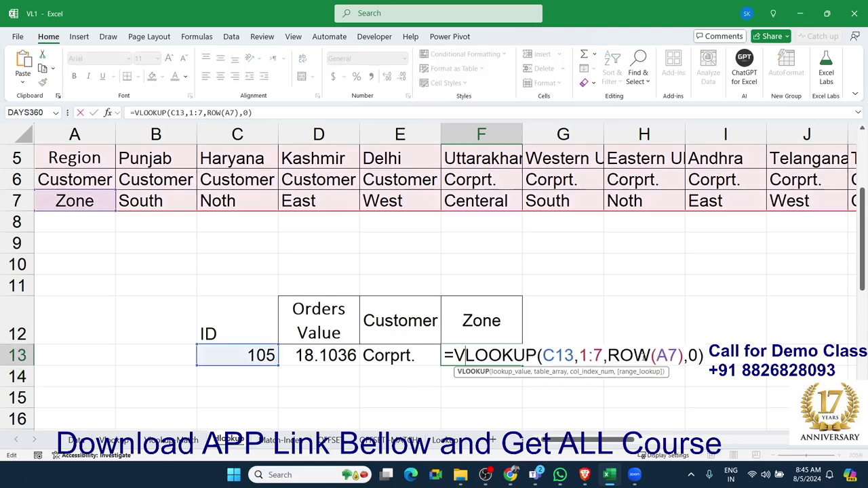
{"action": "left_click", "coordinate": [666, 356]}
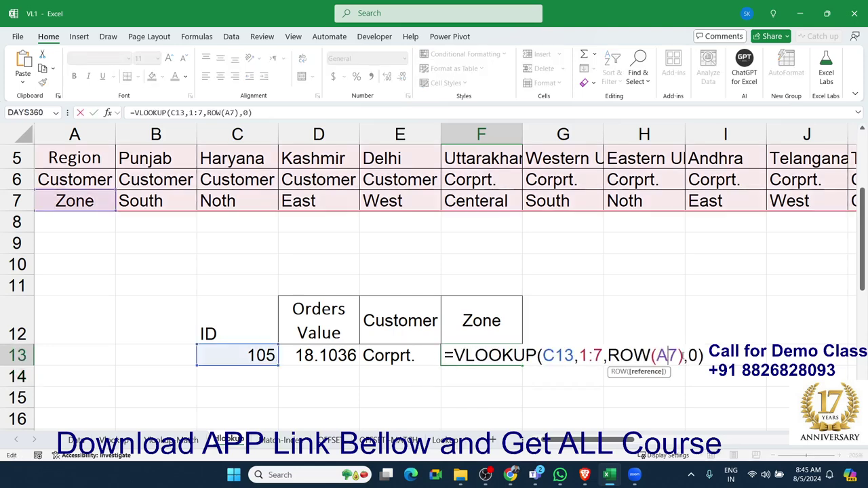
{"action": "left_click", "coordinate": [464, 356]}
{"action": "key", "text": "BackSpace"}
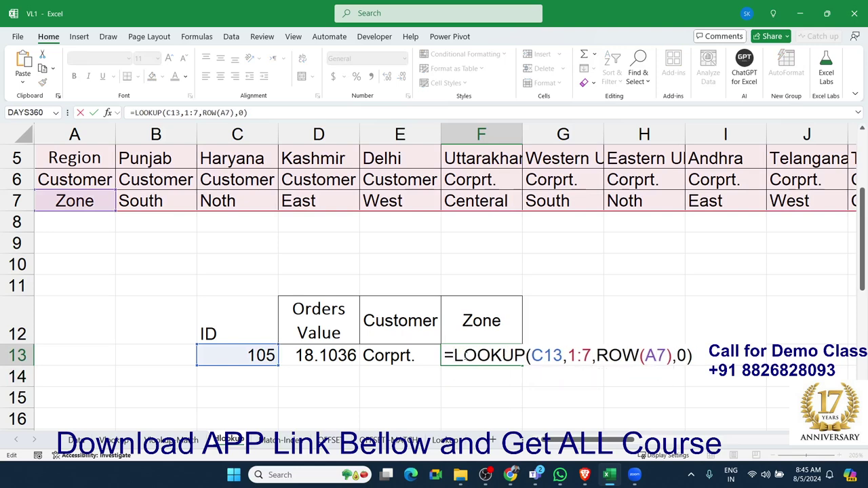
{"action": "type", "text": "H"}
{"action": "key", "text": "Return"}
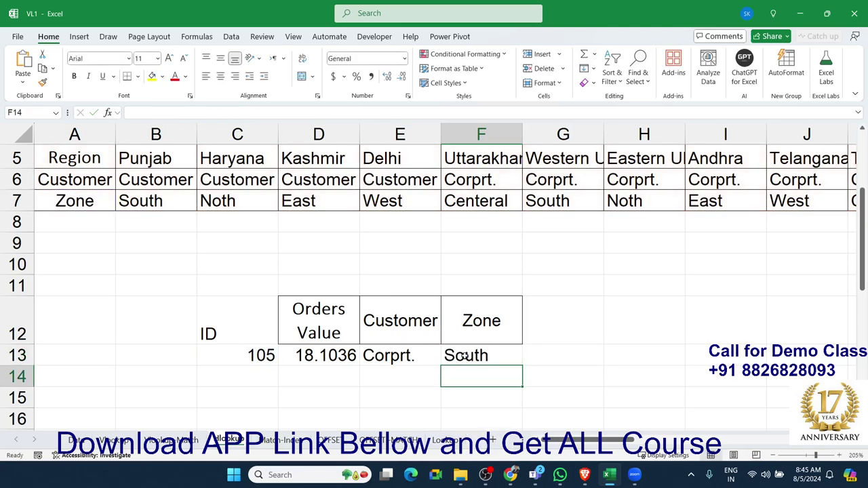
Step: Inspect the header row on the Vlookup-Match sheet and the row labels A1:A7
{"action": "left_click", "coordinate": [300, 398]}
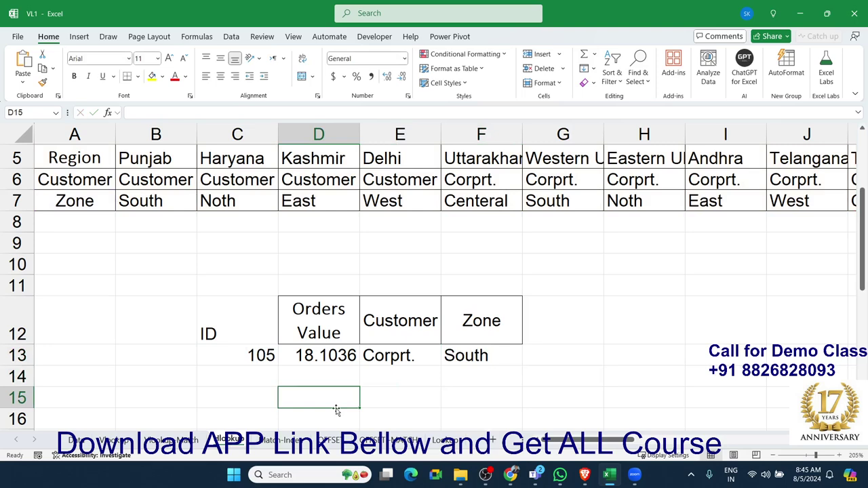
{"action": "left_click", "coordinate": [171, 440]}
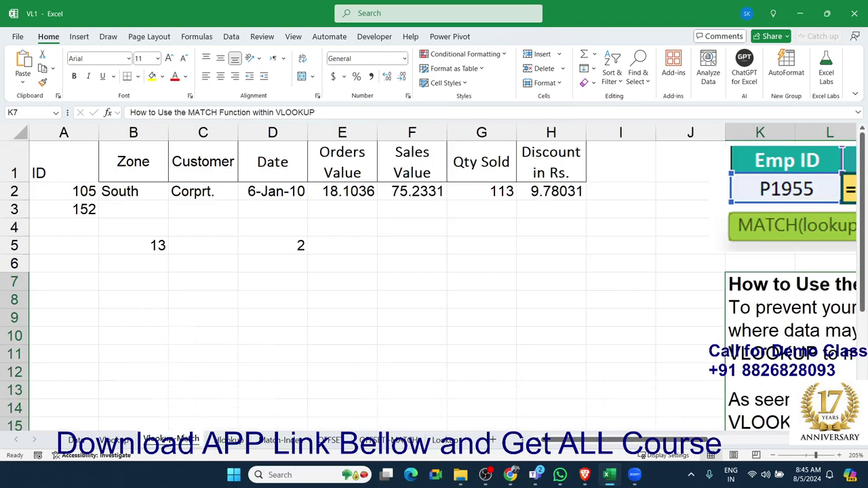
{"action": "left_click_drag", "start_coordinate": [68, 156], "coordinate": [536, 162]}
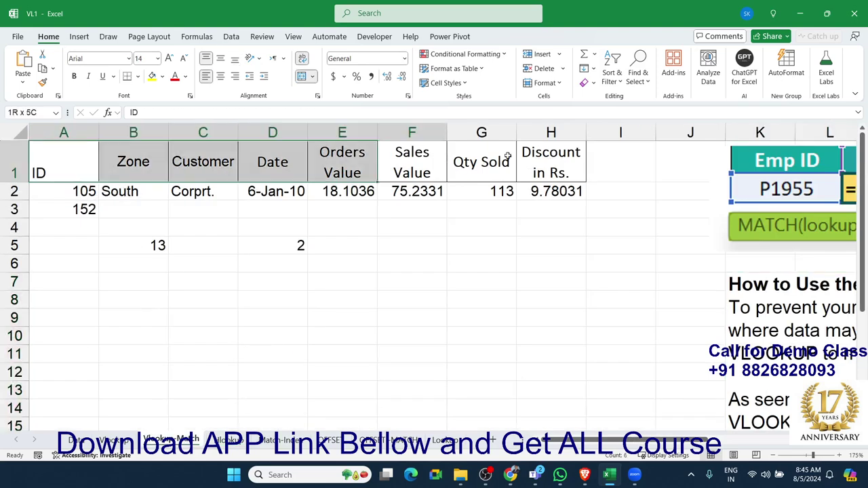
{"action": "left_click", "coordinate": [228, 439]}
{"action": "scroll", "coordinate": [328, 358], "scroll_direction": "up", "scroll_amount": 2}
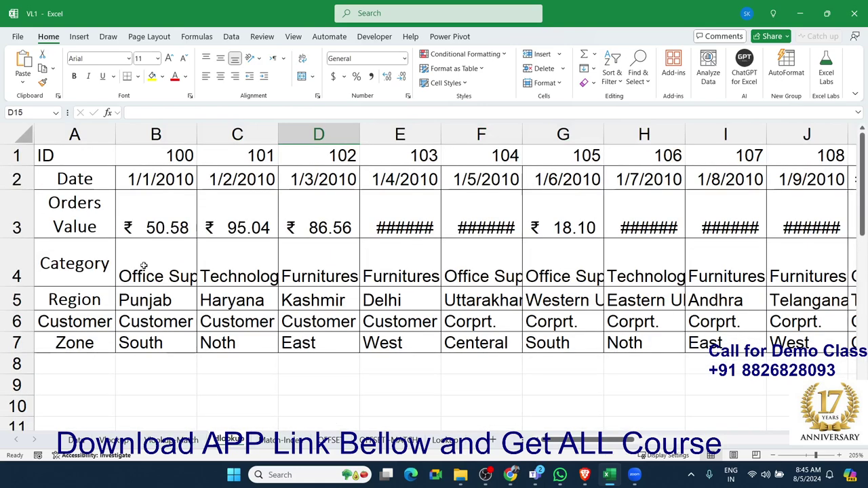
{"action": "scroll", "coordinate": [220, 318], "scroll_direction": "up", "scroll_amount": 3}
{"action": "left_click_drag", "start_coordinate": [70, 159], "coordinate": [99, 340]}
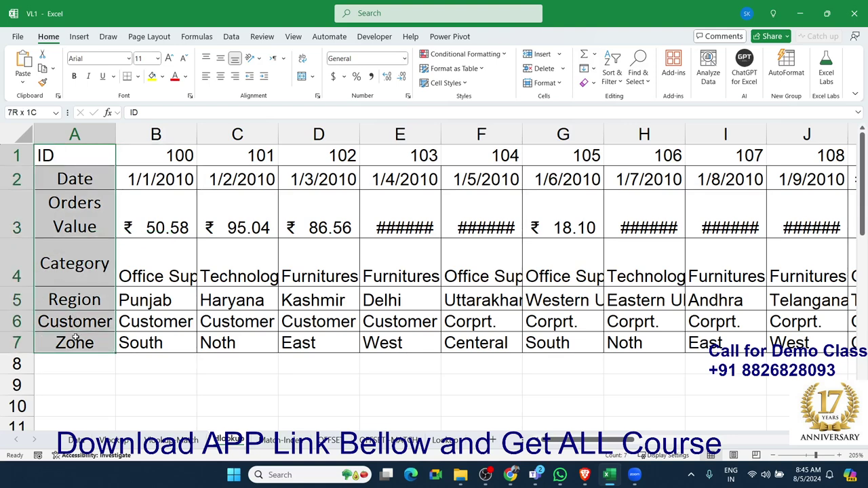
{"action": "scroll", "coordinate": [170, 353], "scroll_direction": "down", "scroll_amount": 2}
{"action": "scroll", "coordinate": [178, 354], "scroll_direction": "down", "scroll_amount": 1}
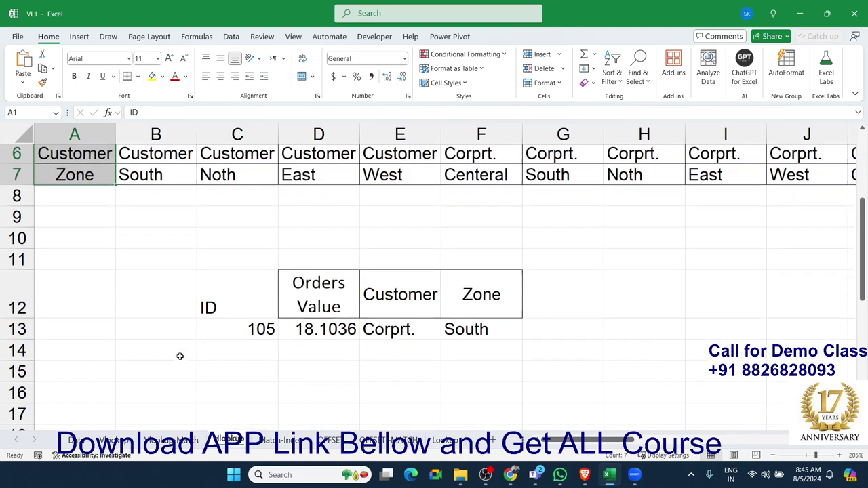
Step: Recheck and recommit the Customer formula =HLOOKUP(C13,1:7,6,0) in E13
{"action": "left_click", "coordinate": [461, 329]}
{"action": "double_click", "coordinate": [395, 328]}
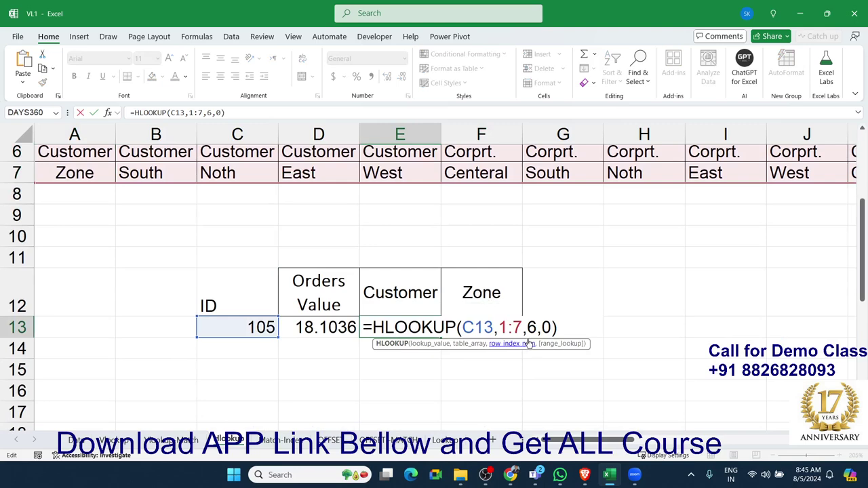
{"action": "key", "text": "ctrl+Return"}
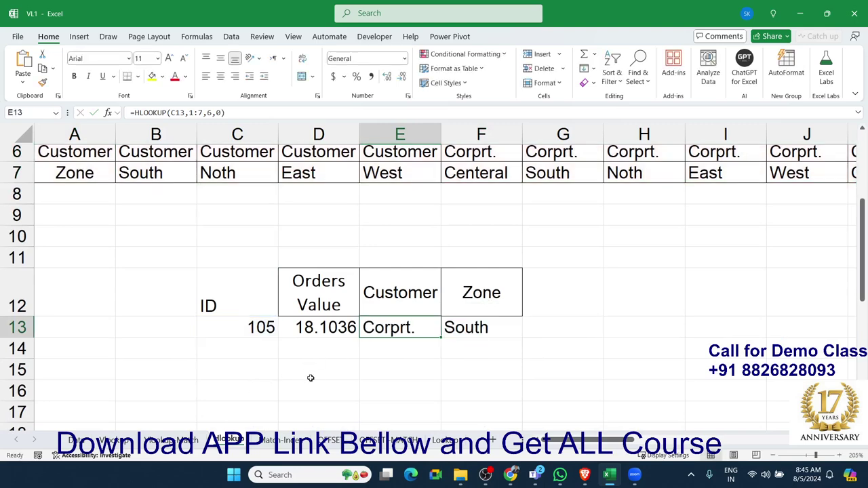
{"action": "left_click", "coordinate": [308, 390]}
Step: Enter =MATCH(D12,A1:A7,0) in D16, returning 3 for the Orders Value header
{"action": "type", "text": "=m"}
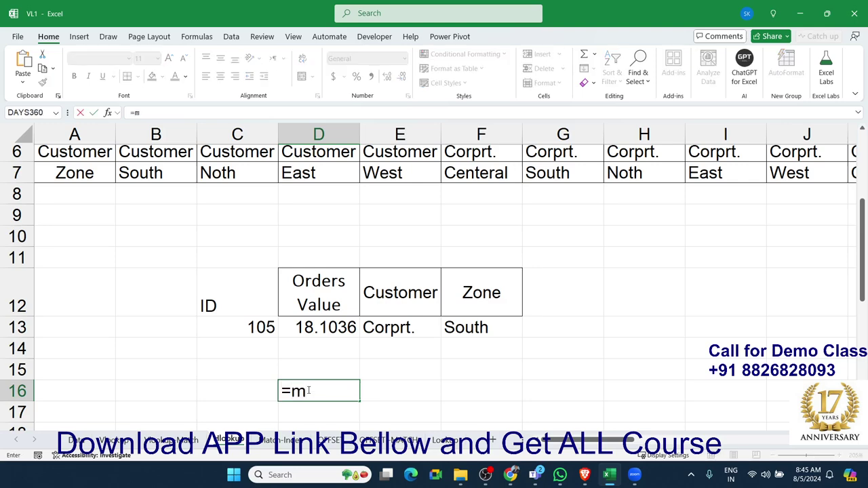
{"action": "type", "text": "at"}
{"action": "key", "text": "Tab"}
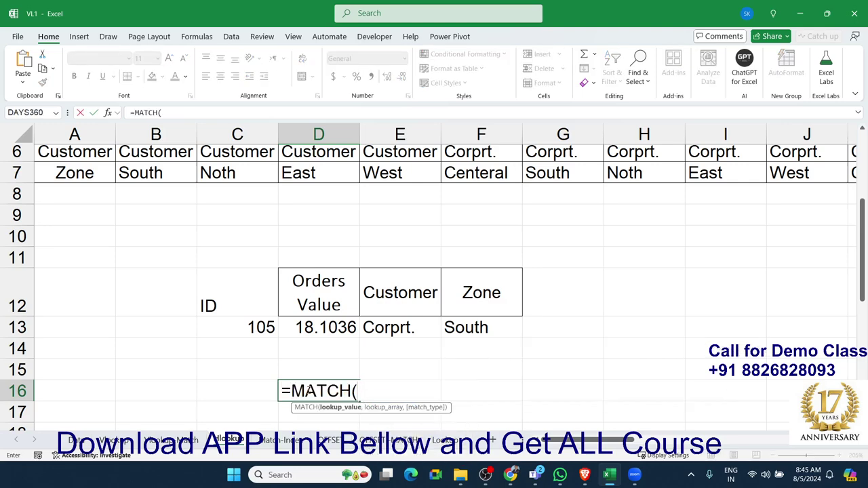
{"action": "left_click", "coordinate": [301, 303]}
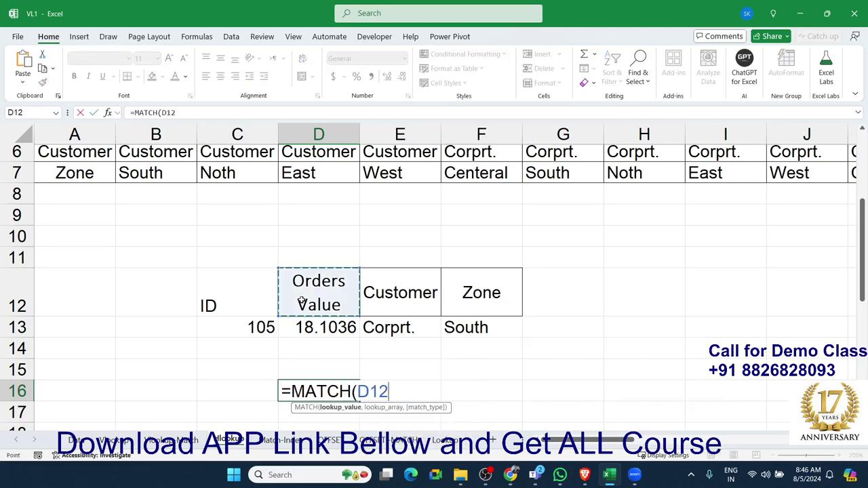
{"action": "type", "text": ","}
{"action": "left_click_drag", "start_coordinate": [76, 175], "coordinate": [87, 104]}
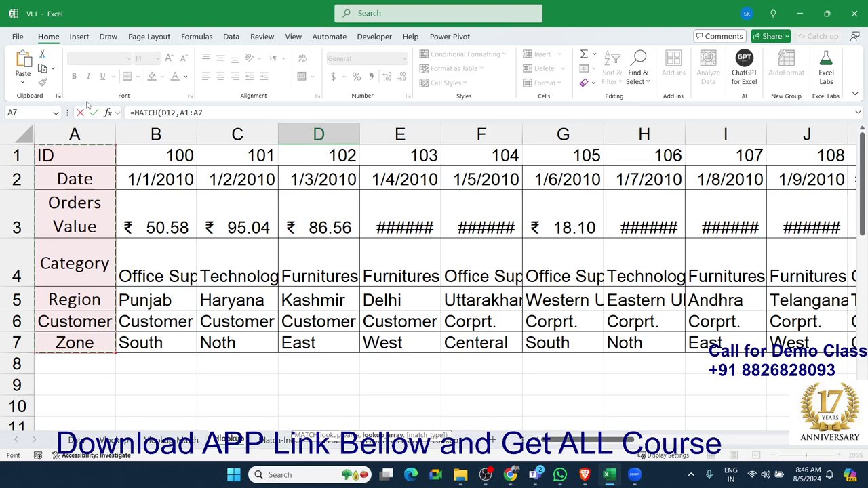
{"action": "type", "text": ",0"}
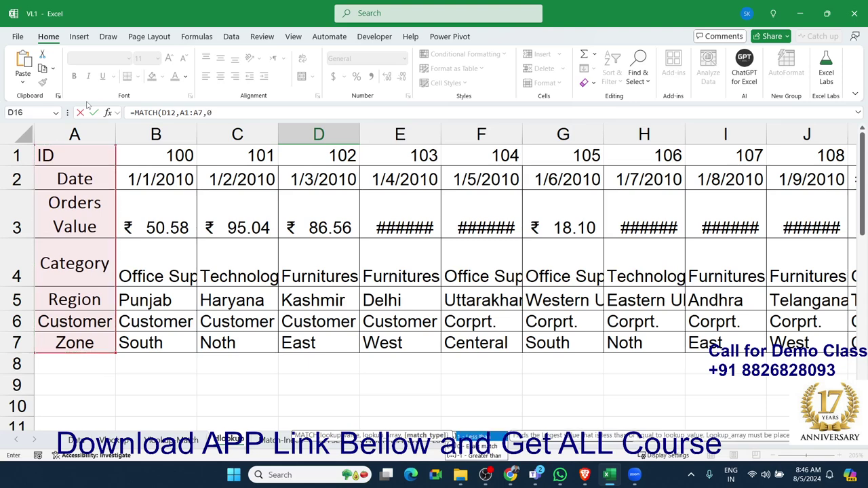
{"action": "key", "text": "Return"}
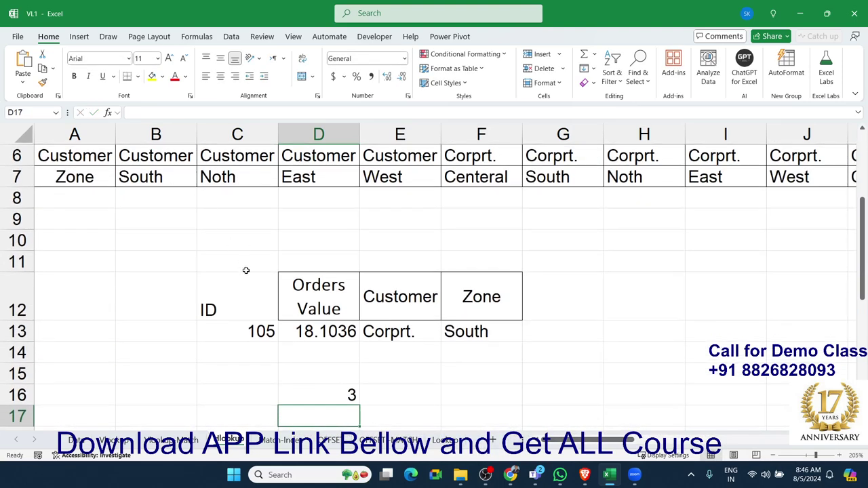
Step: Enter =HLOOKUP(C13,1:7,3,0) in D14, returning 18.1036 for ID 105
{"action": "left_click", "coordinate": [297, 349]}
{"action": "type", "text": "="}
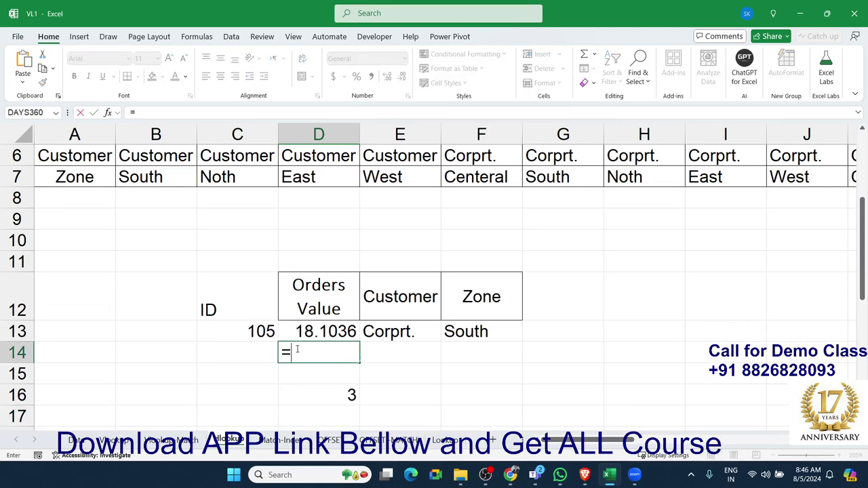
{"action": "type", "text": "hl"}
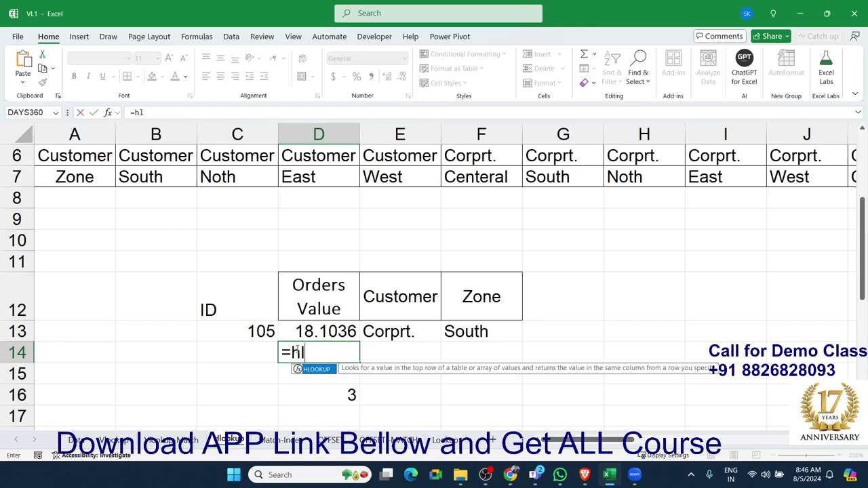
{"action": "key", "text": "Tab"}
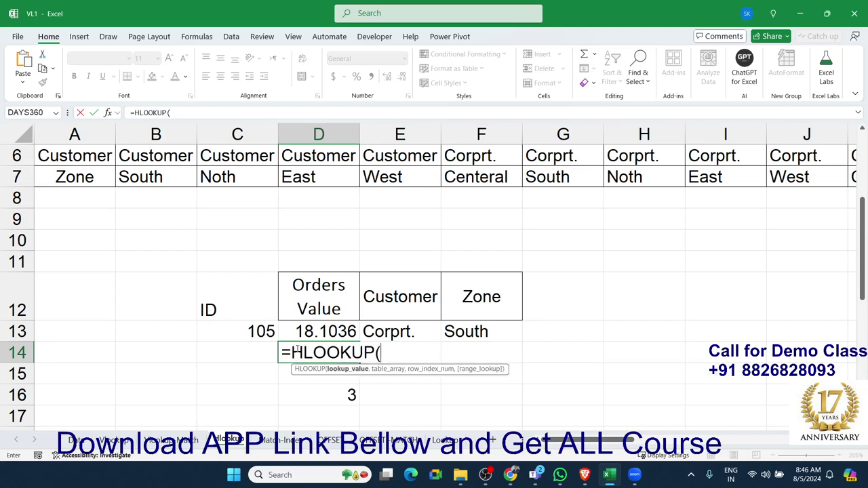
{"action": "left_click", "coordinate": [331, 307]}
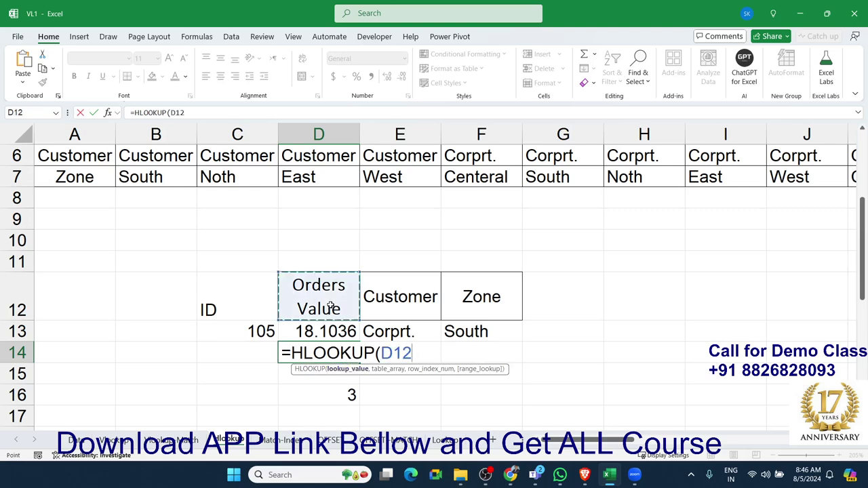
{"action": "left_click", "coordinate": [274, 328]}
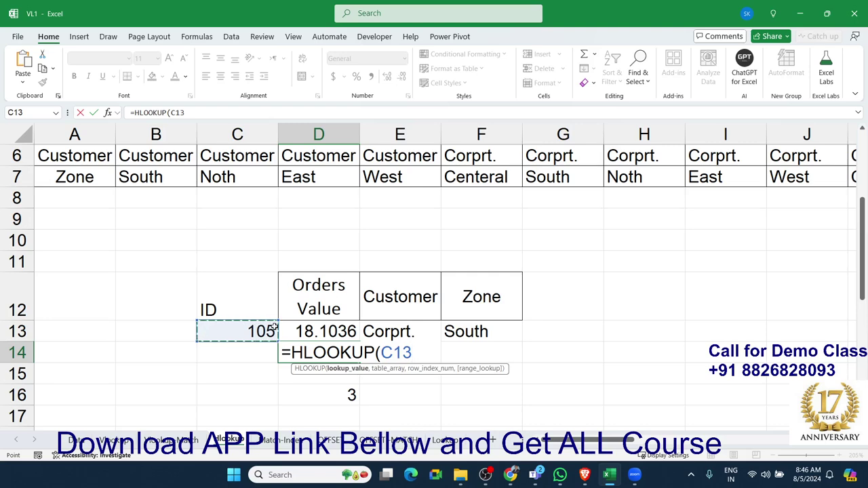
{"action": "type", "text": ","}
{"action": "left_click_drag", "start_coordinate": [17, 178], "coordinate": [23, 104]}
{"action": "type", "text": ","}
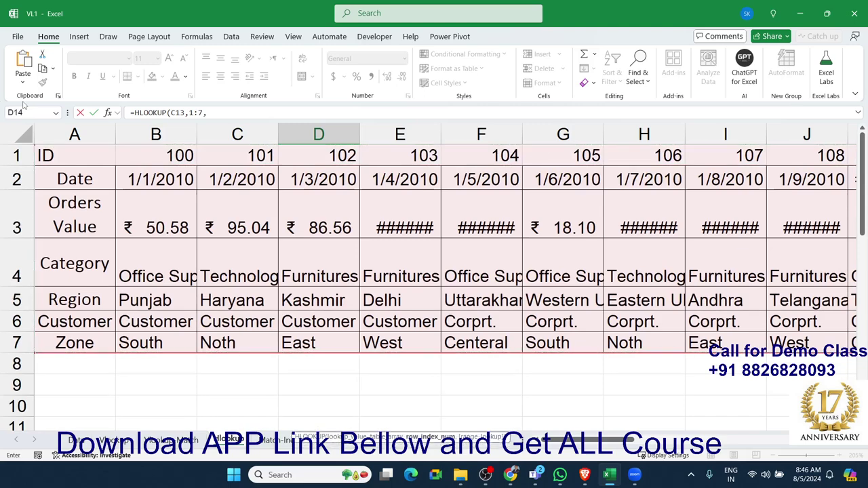
{"action": "scroll", "coordinate": [252, 333], "scroll_direction": "down", "scroll_amount": 2}
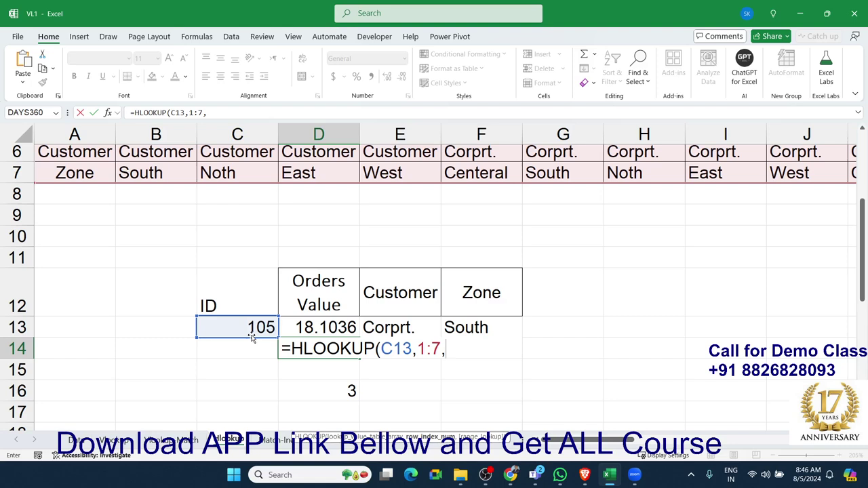
{"action": "type", "text": "30"}
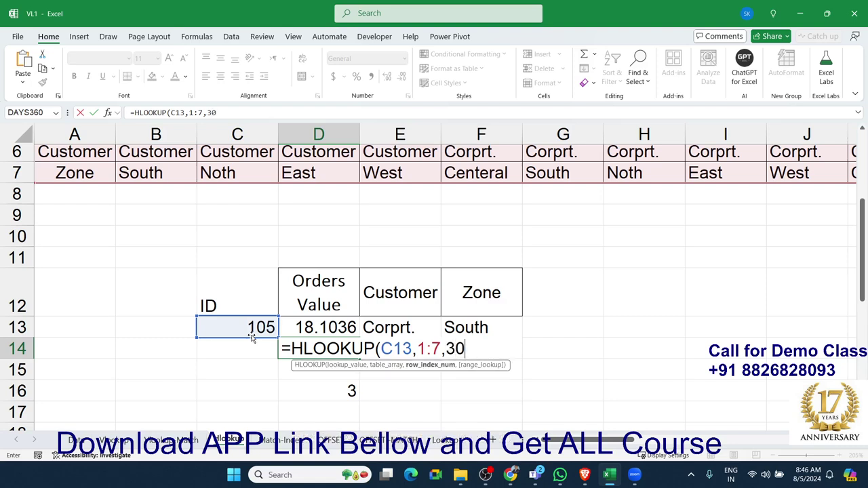
{"action": "key", "text": "BackSpace"}
{"action": "type", "text": ",0"}
{"action": "key", "text": "Return"}
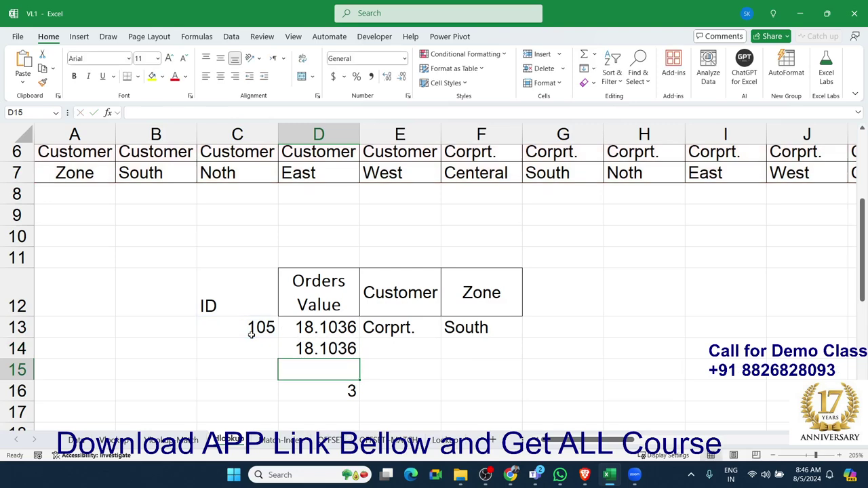
Step: Replace the row index 3 in D14's HLOOKUP with MATCH(D12,A1:A7,0) copied from D16
{"action": "left_click", "coordinate": [327, 401]}
{"action": "double_click", "coordinate": [294, 390]}
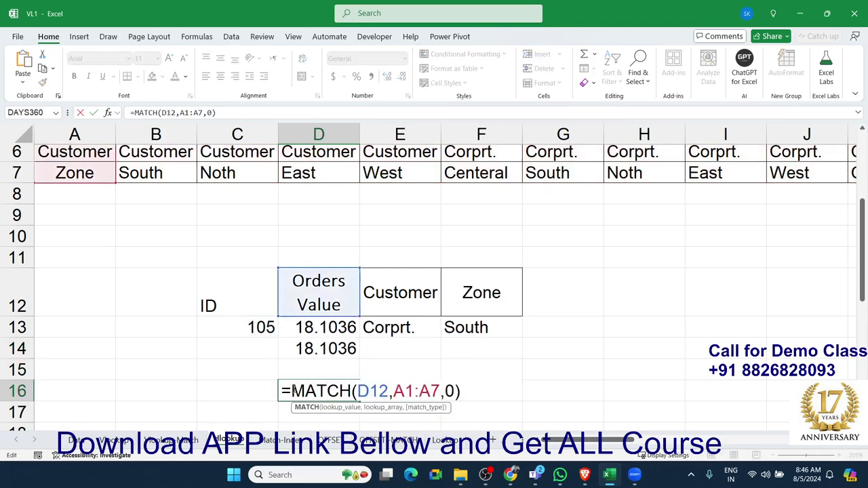
{"action": "left_click_drag", "start_coordinate": [291, 390], "coordinate": [478, 390]}
{"action": "key", "text": "ctrl+c"}
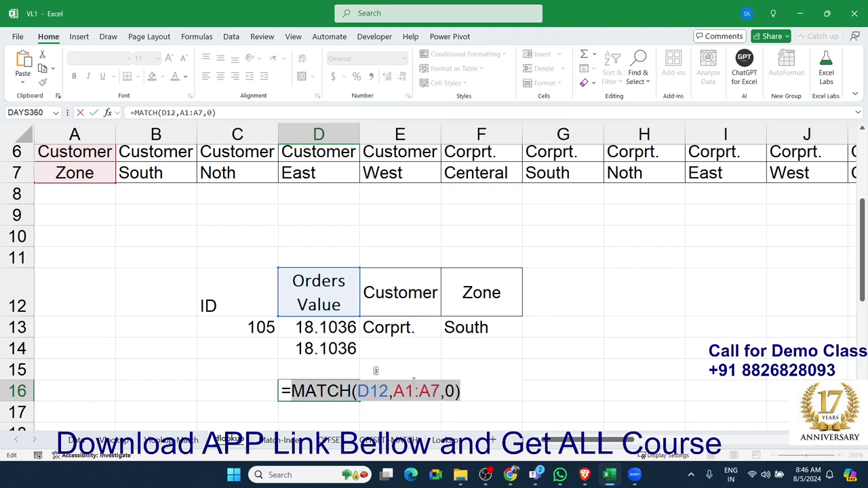
{"action": "key", "text": "Escape"}
{"action": "double_click", "coordinate": [354, 349]}
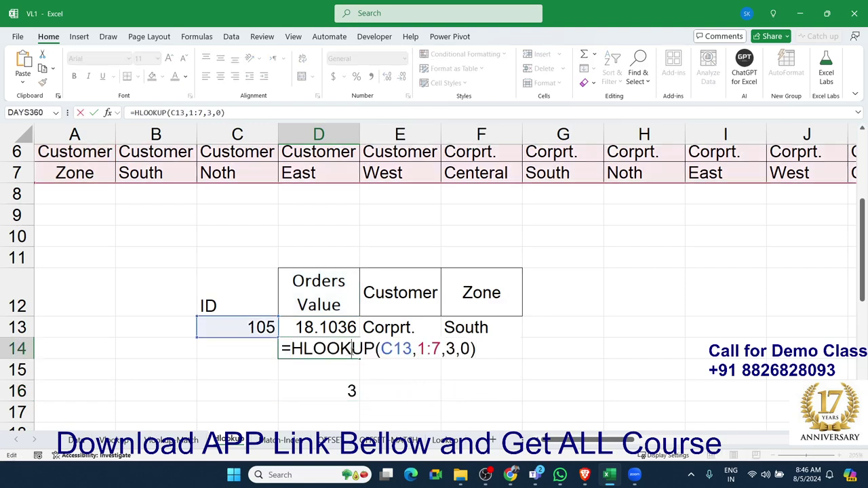
{"action": "double_click", "coordinate": [450, 349]}
{"action": "key", "text": "ctrl+v"}
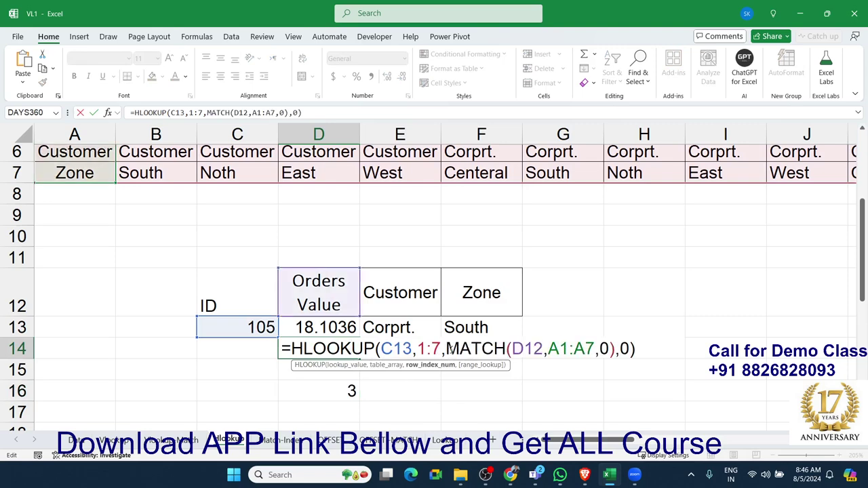
{"action": "key", "text": "Return"}
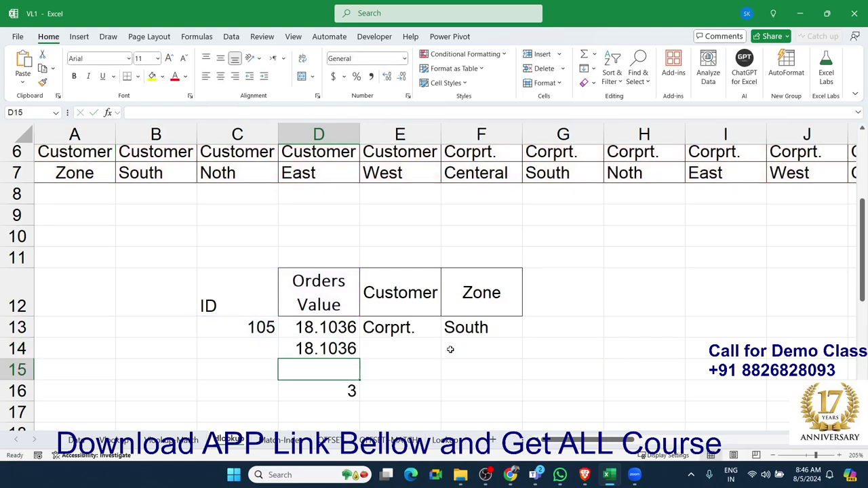
{"action": "key", "text": "Up"}
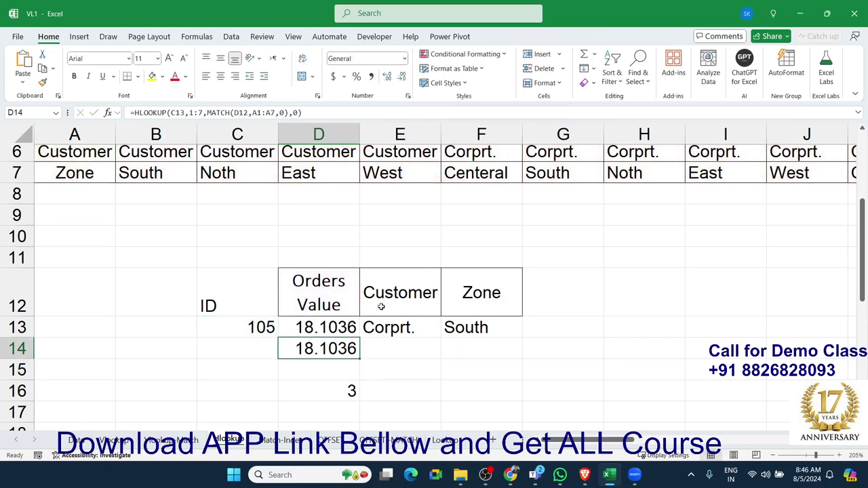
{"action": "scroll", "coordinate": [382, 311], "scroll_direction": "up", "scroll_amount": 2}
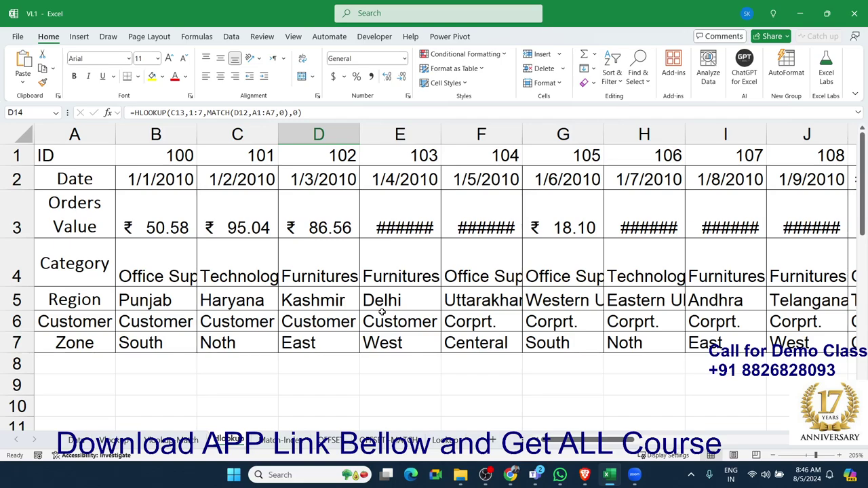
{"action": "scroll", "coordinate": [476, 350], "scroll_direction": "down", "scroll_amount": 5, "text": "ctrl"}
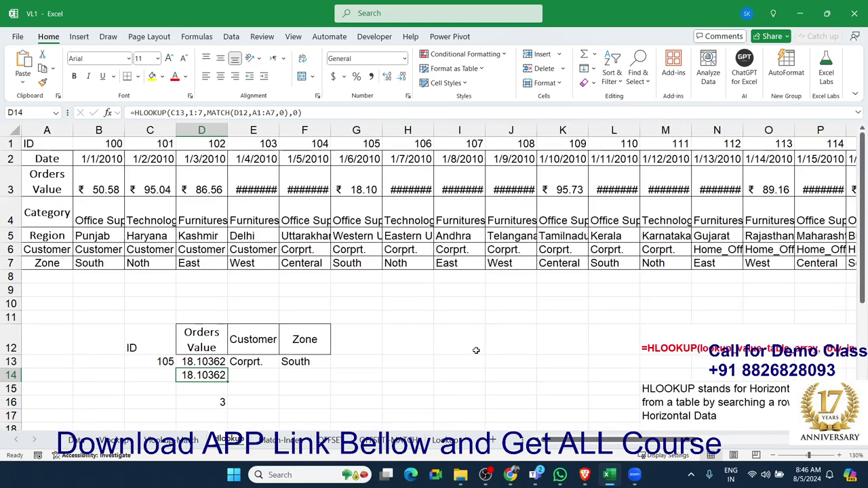
{"action": "scroll", "coordinate": [476, 350], "scroll_direction": "down", "scroll_amount": 1, "text": "ctrl"}
{"action": "scroll", "coordinate": [489, 348], "scroll_direction": "down", "scroll_amount": 3}
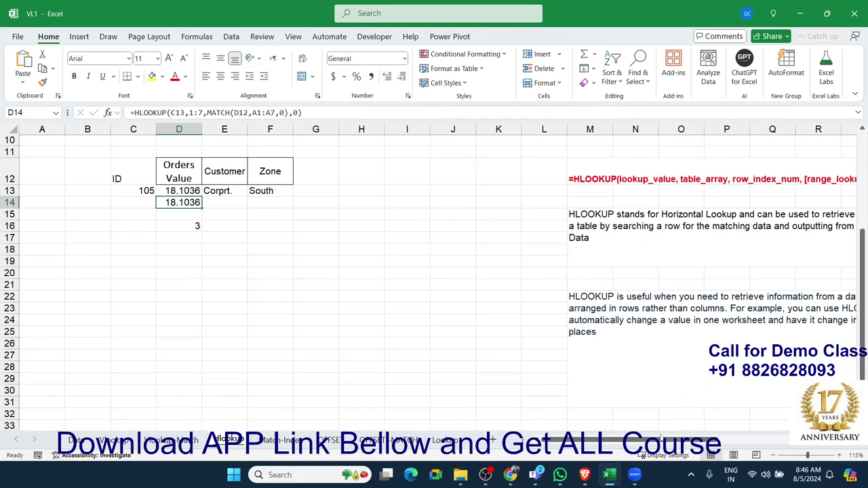
{"action": "mouse_move", "coordinate": [662, 438]}
{"action": "left_mouse_down"}
{"action": "mouse_move", "coordinate": [775, 449]}
{"action": "mouse_move", "coordinate": [552, 310]}
{"action": "left_mouse_up"}
{"action": "scroll", "coordinate": [400, 244], "scroll_direction": "up", "scroll_amount": 3}
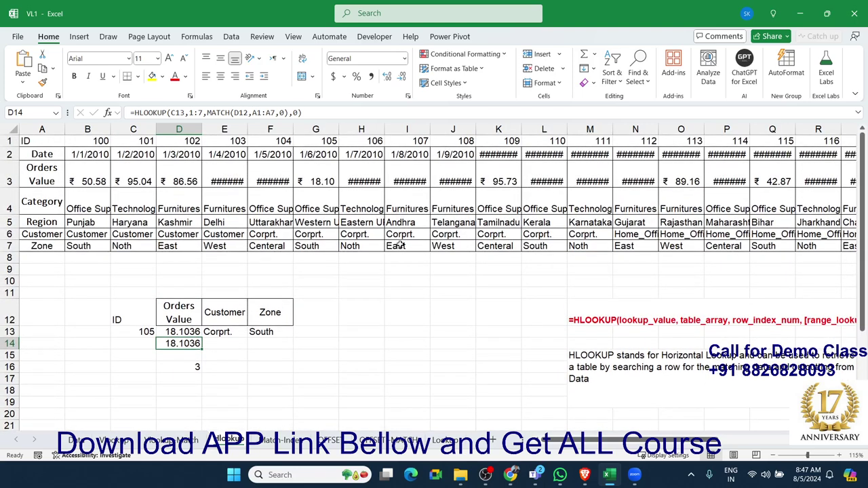